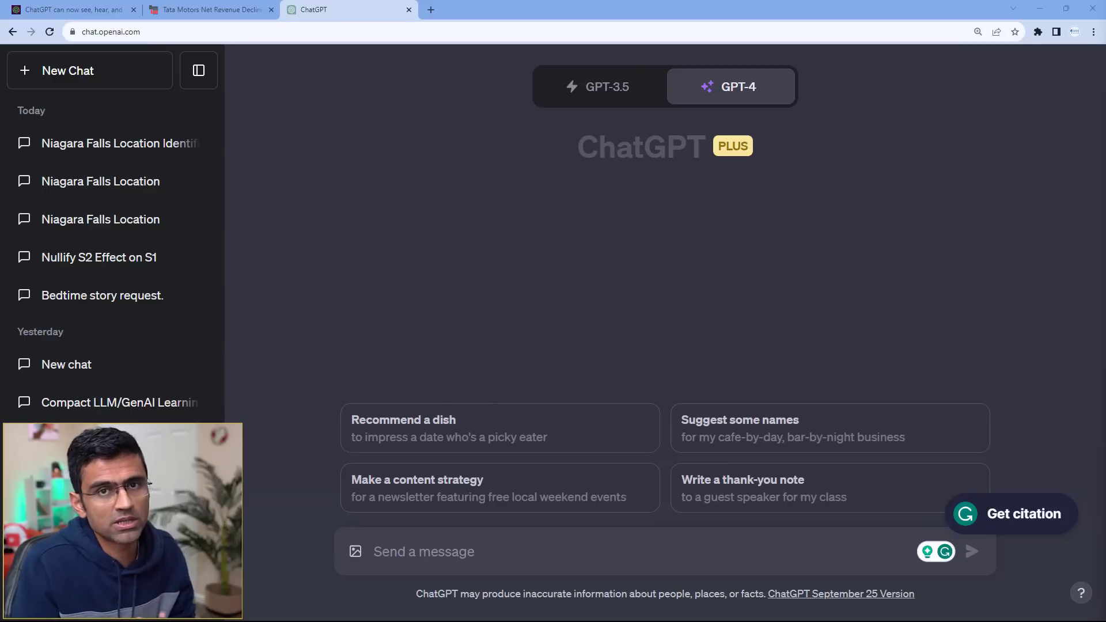
- Attach the Niagara Falls photo to a new GPT-4 chat message
click(356, 552)
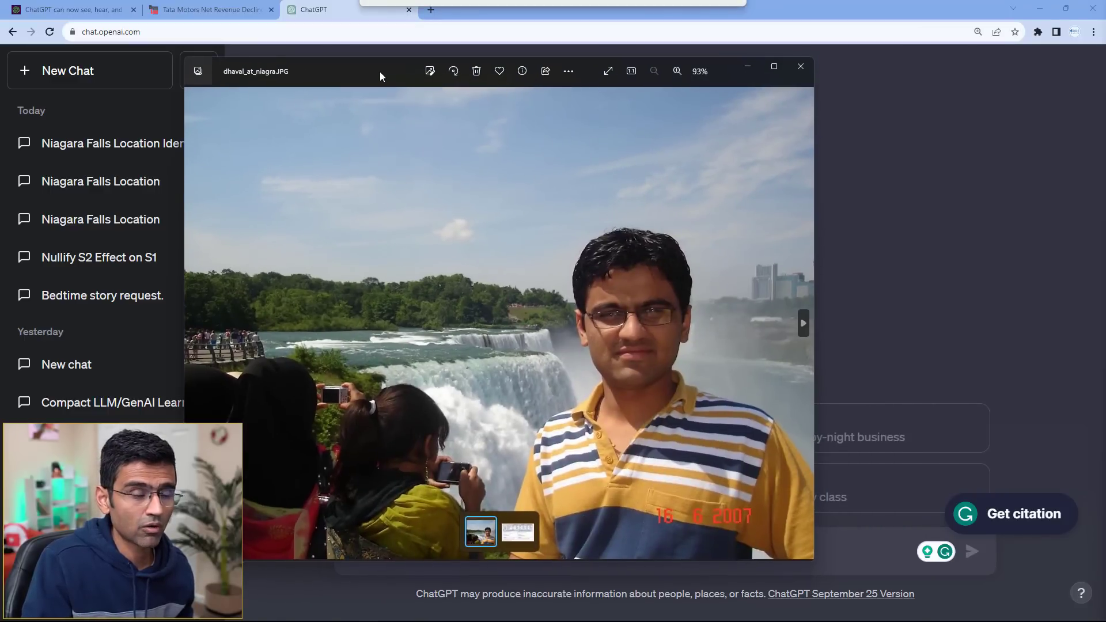
drag(379, 72, 1105, 242)
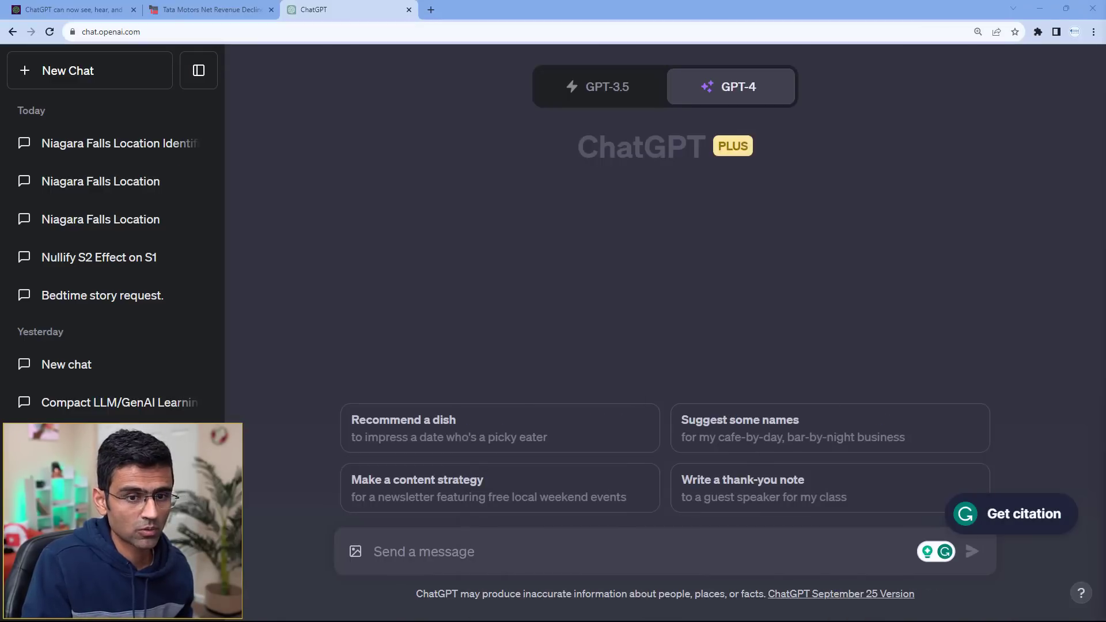
drag(1060, 306, 500, 551)
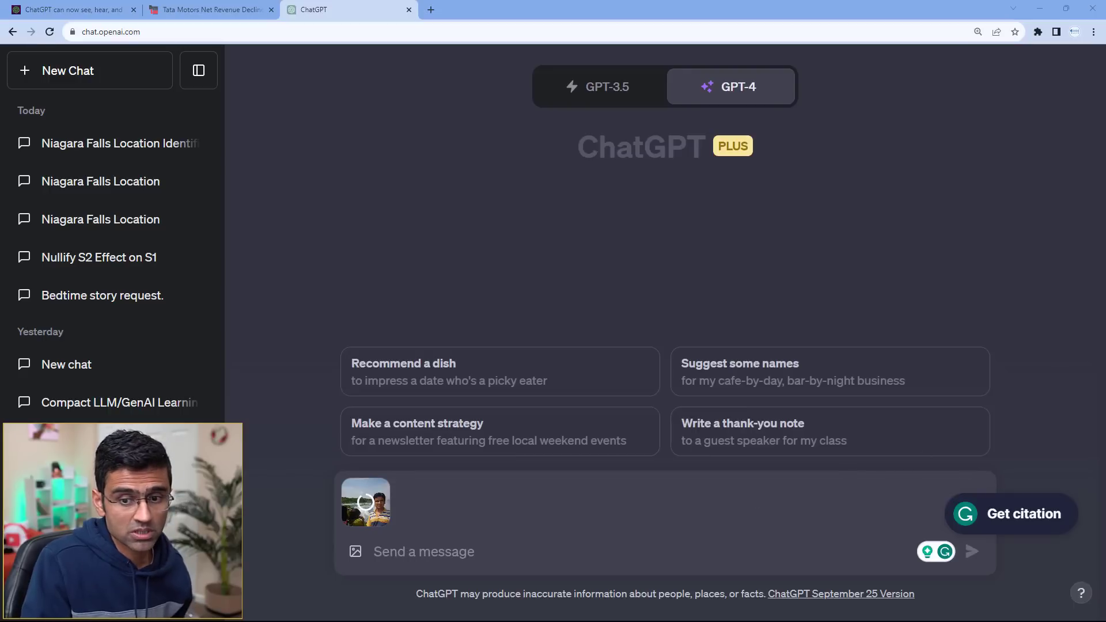
- Send the photo with the question 'can you tell me which place is this?'
click(460, 546)
text(can you tell me which place is this?)
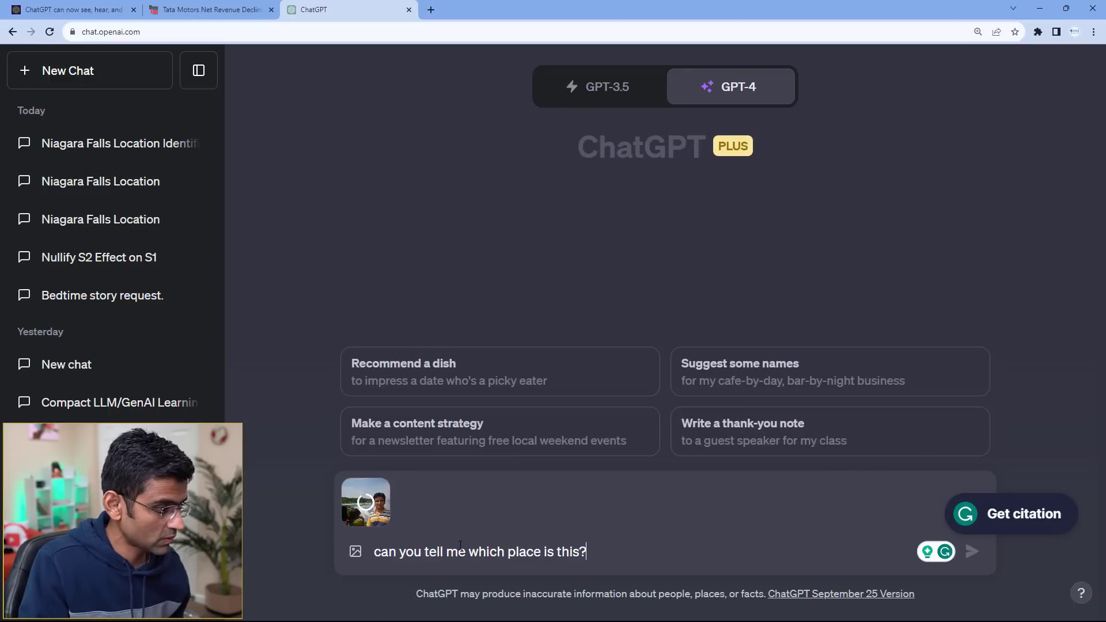
key(Return)
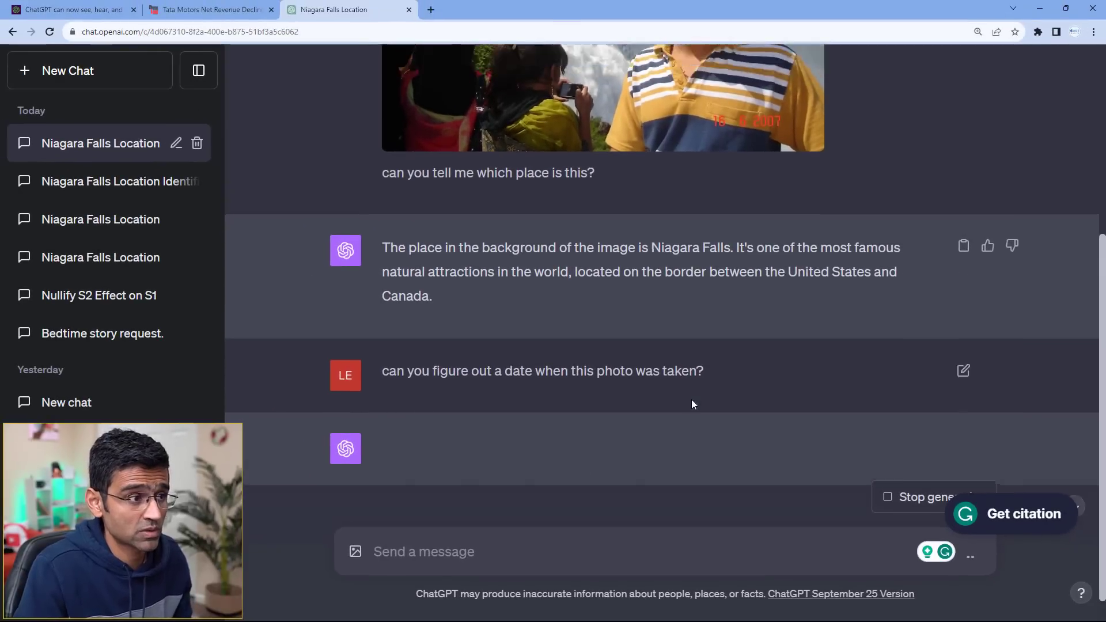
- View the photo at full size, then highlight the June 16, 2007 date in the reply
scroll(691, 402, up, 4)
click(709, 323)
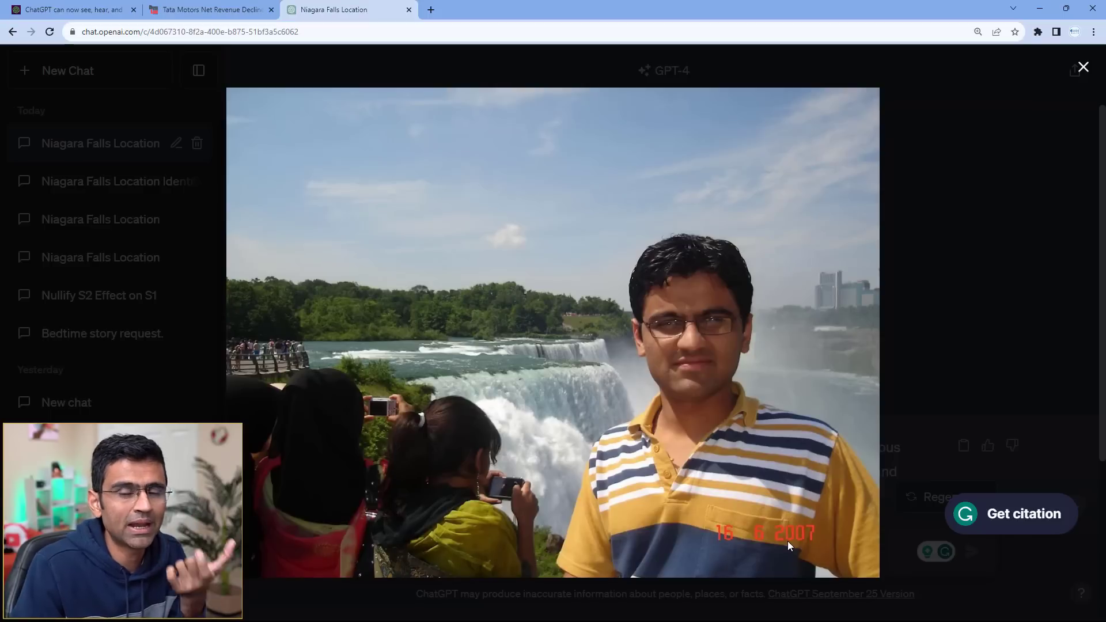
click(918, 248)
scroll(707, 326, down, 5)
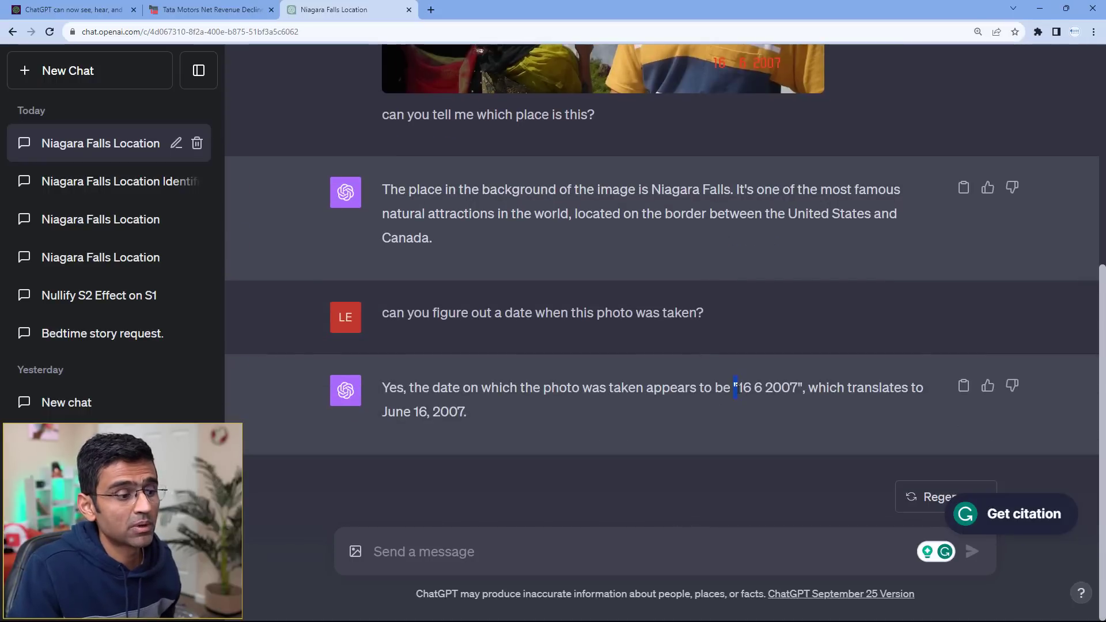
drag(734, 390, 775, 406)
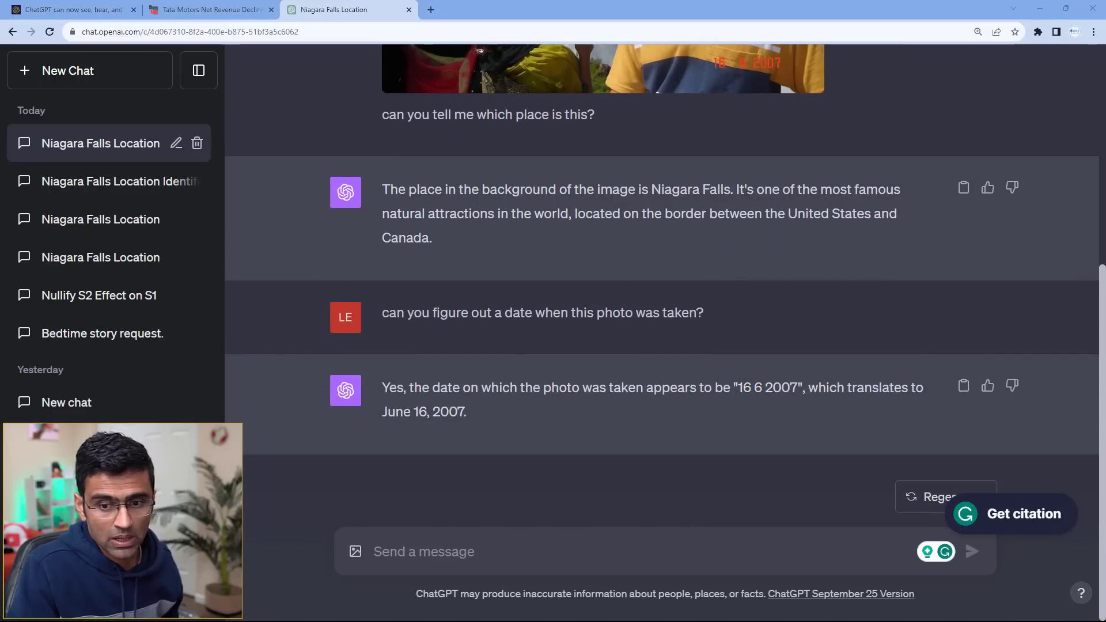
- Ask 'how many people are there in this pic?' and enlarge the photo to count them
click(535, 555)
text(how many people are there in this pic?)
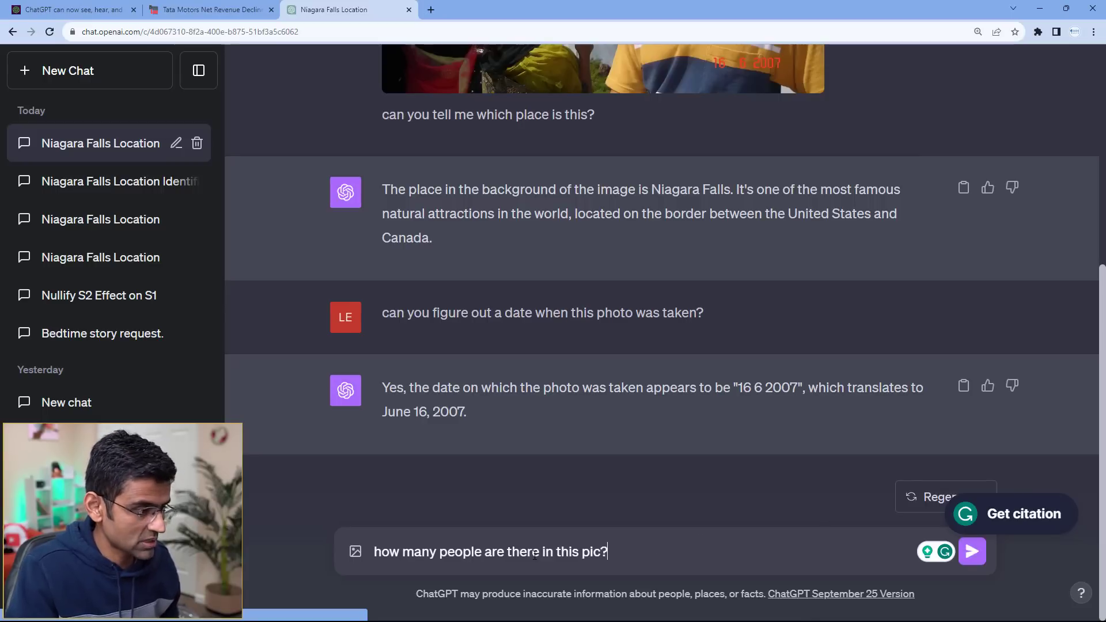
key(Return)
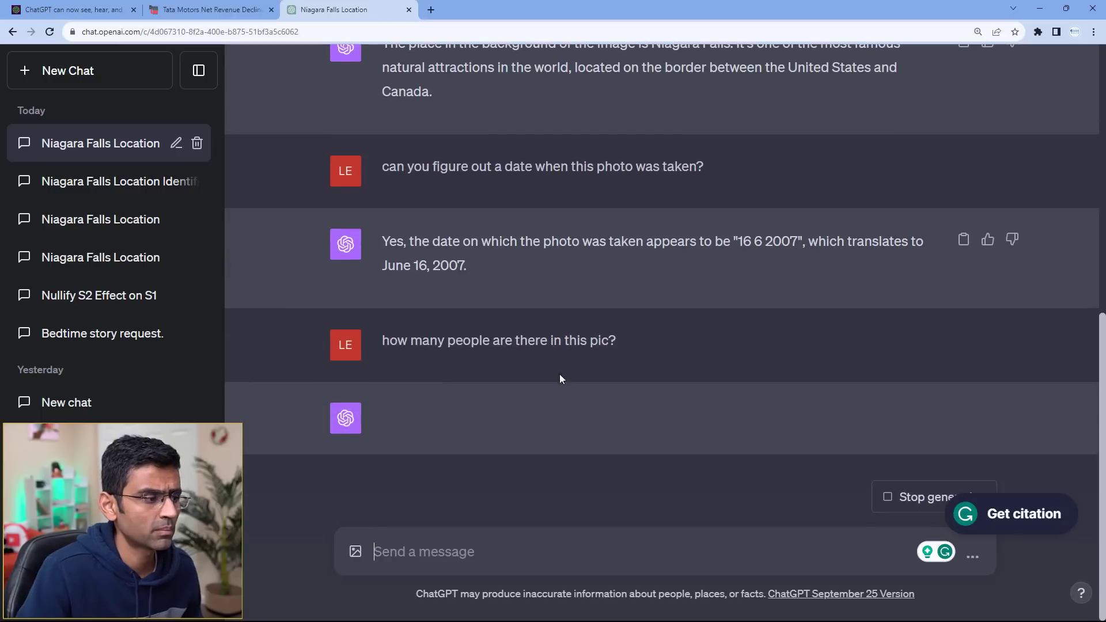
scroll(559, 374, up, 6)
click(774, 392)
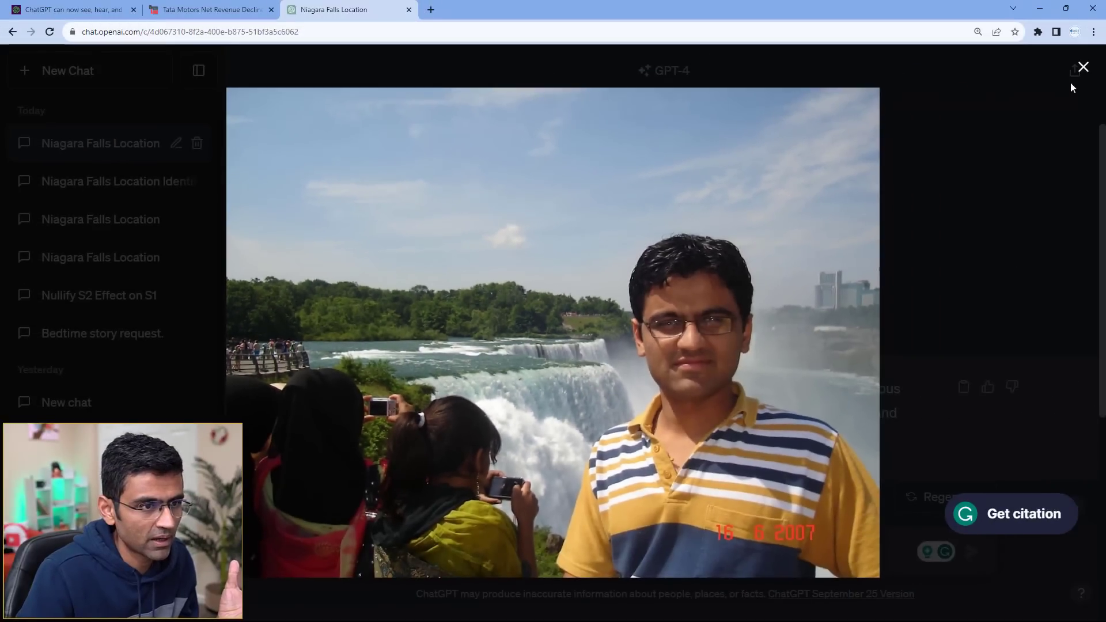
click(1082, 68)
scroll(495, 451, down, 8)
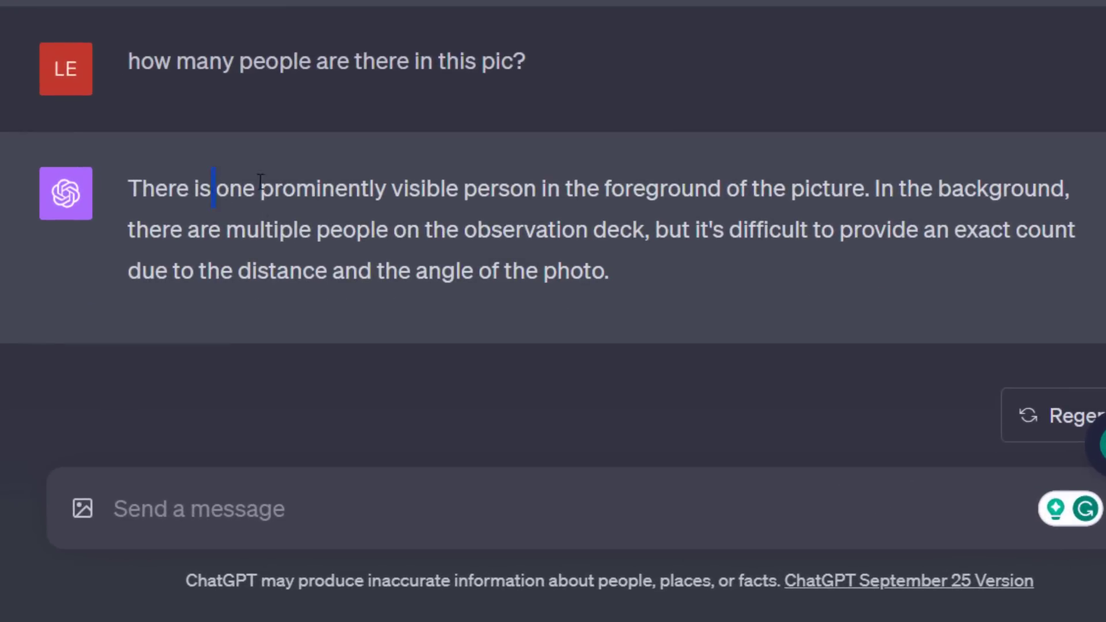
- Highlight the one foreground person and the deck crowd in the reply, rechecking the deck in the photo
drag(261, 180, 591, 180)
click(622, 265)
drag(230, 233, 652, 235)
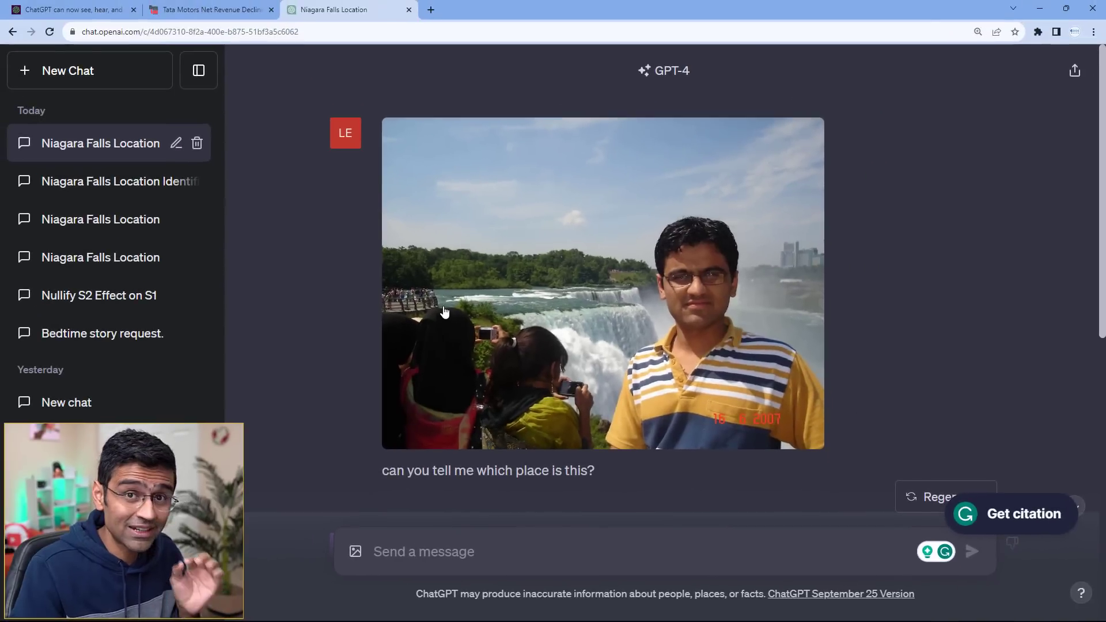
click(444, 312)
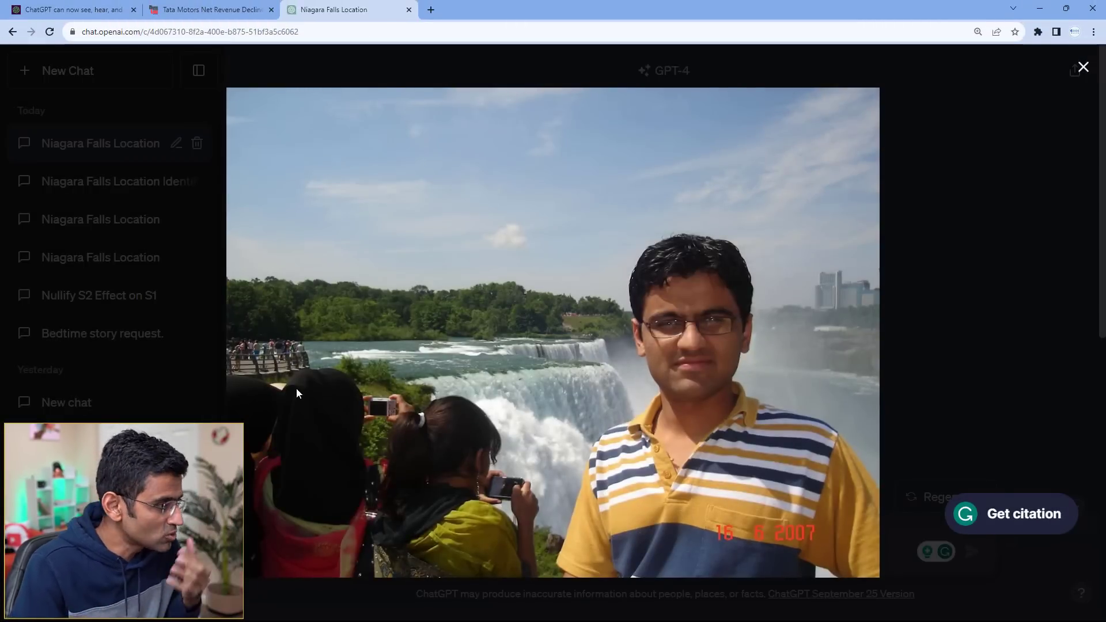
click(1082, 68)
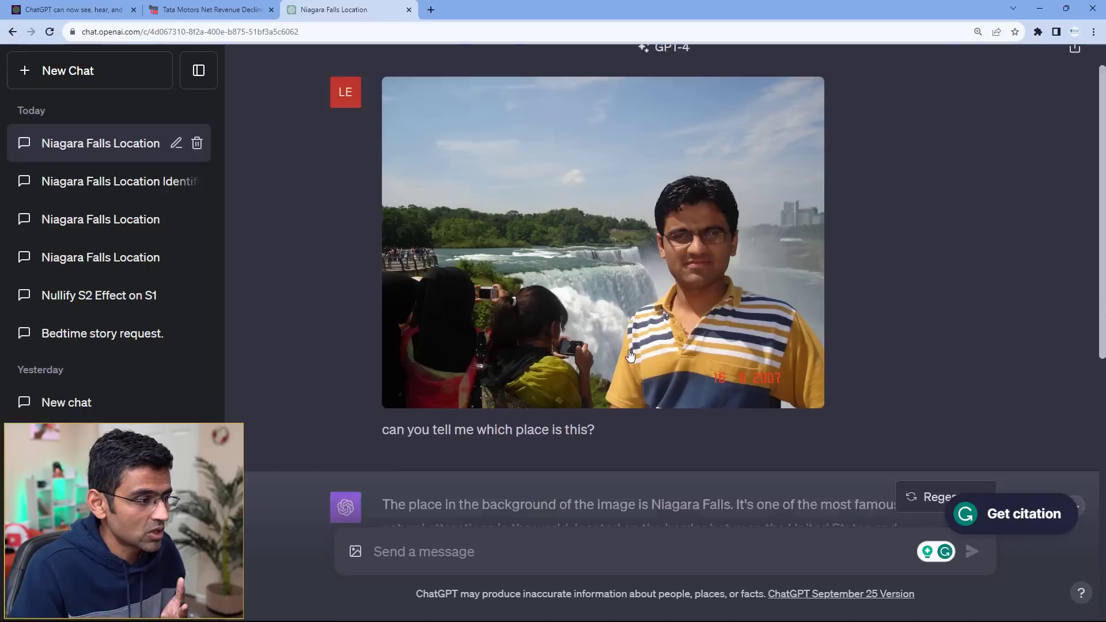
scroll(631, 356, down, 10)
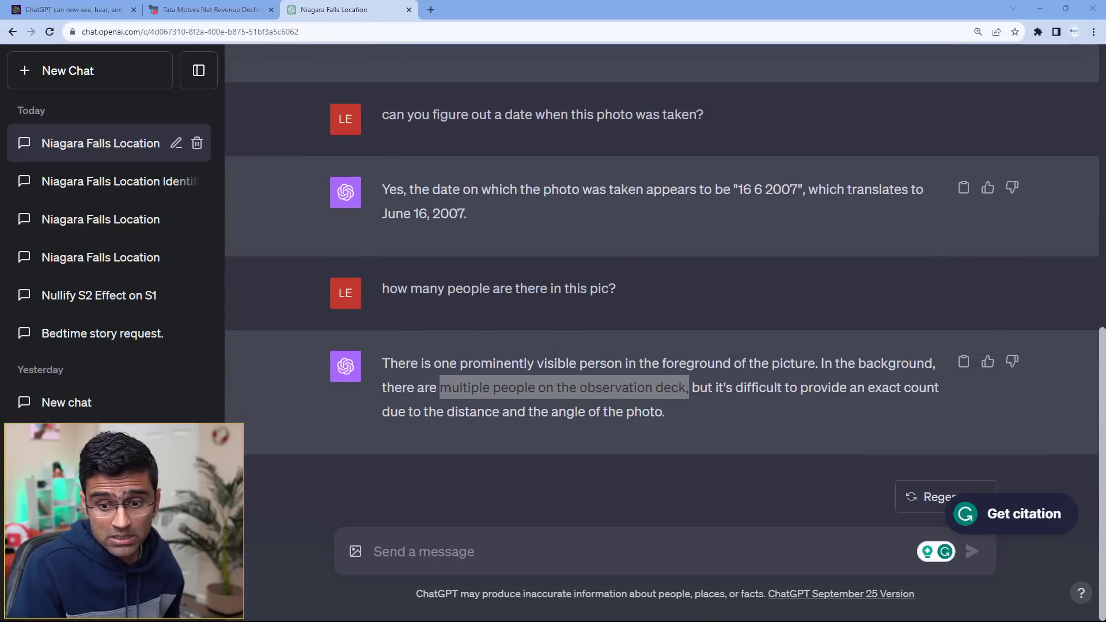
click(589, 531)
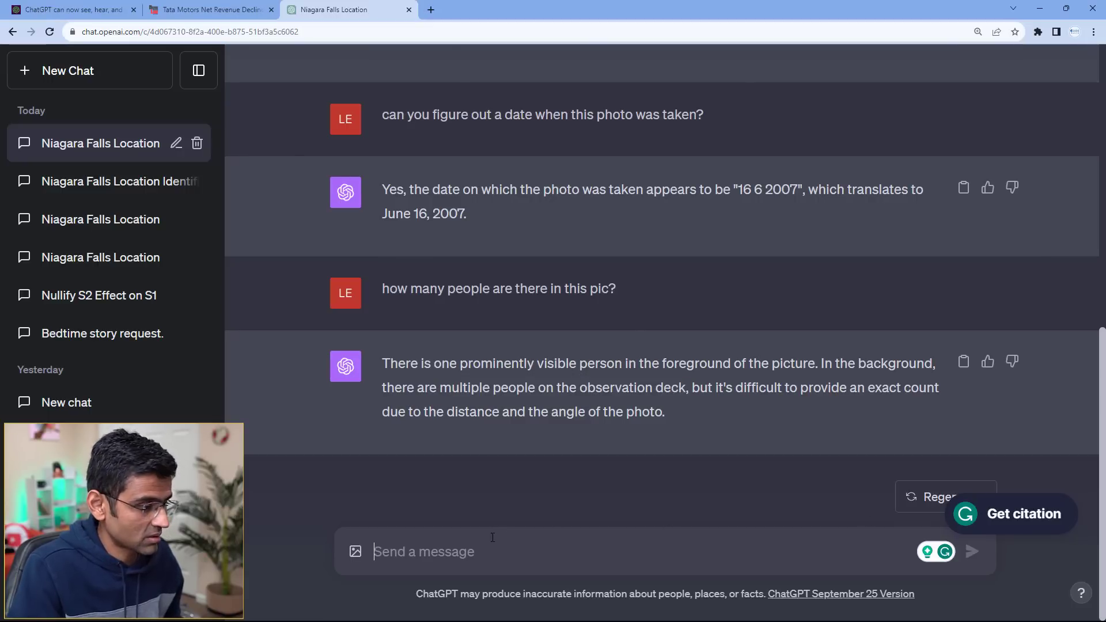
- Ask for the photo's main objects besides Niagara Falls and highlight the yellow-shirted man item
text(what main objects are present in this image other than niagra falls)
key(Return)
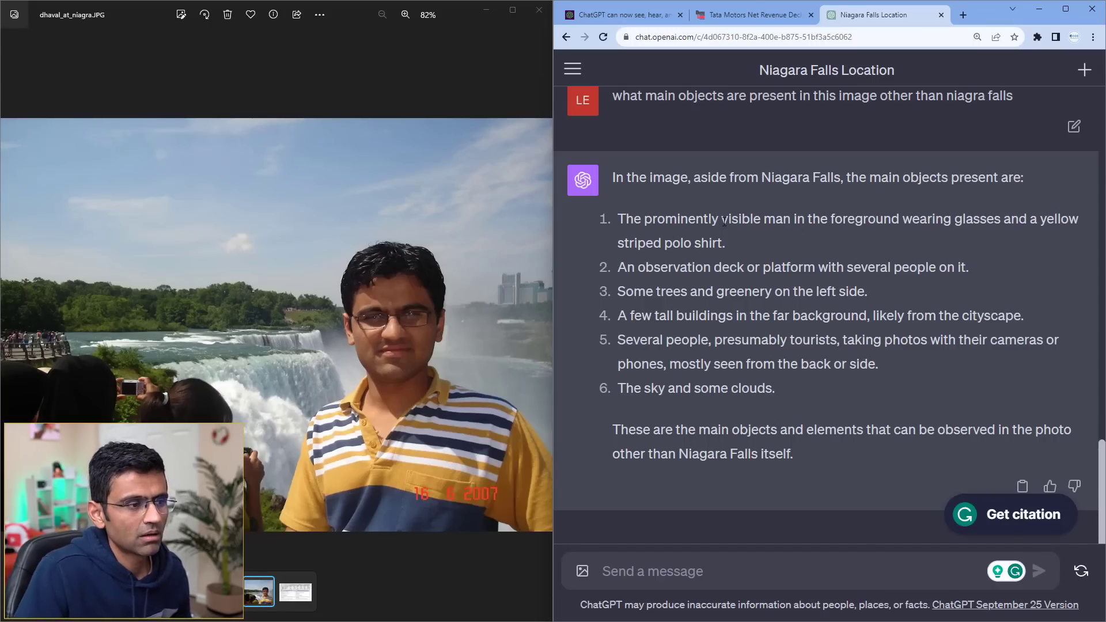
drag(741, 224, 889, 227)
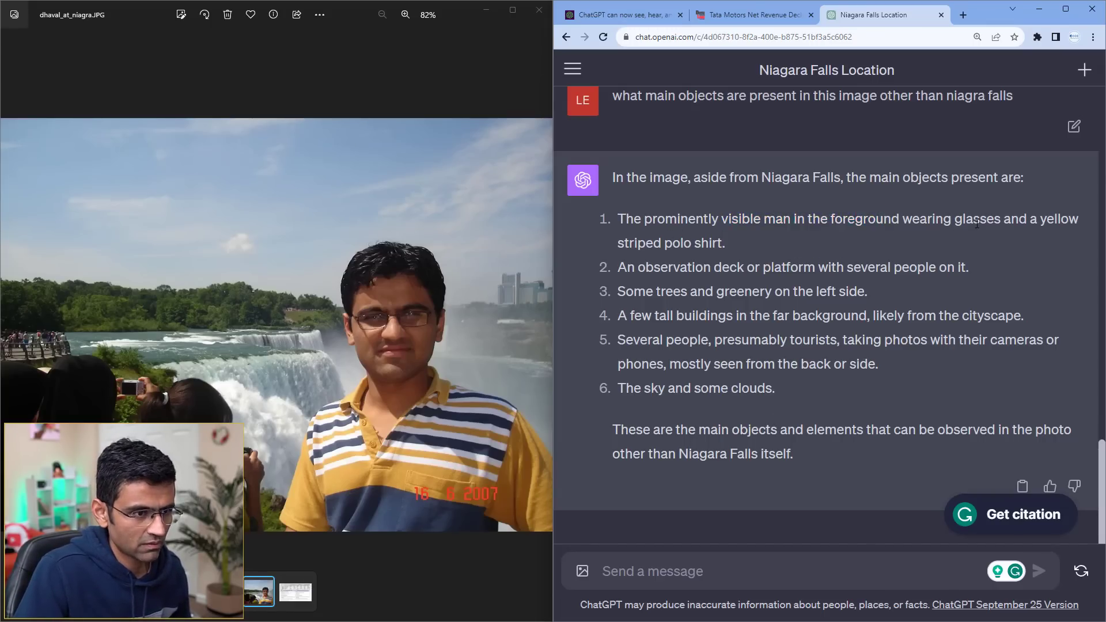
drag(973, 221, 1070, 241)
click(768, 231)
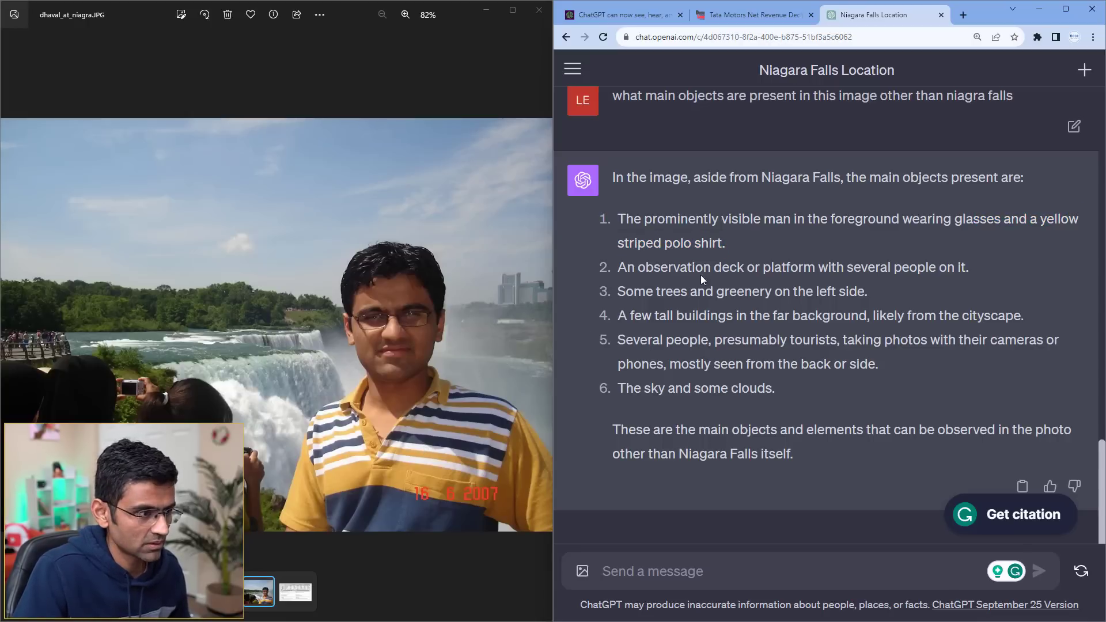
- Highlight the observation deck, trees, tall buildings and tourists items in the reply
drag(708, 269, 971, 268)
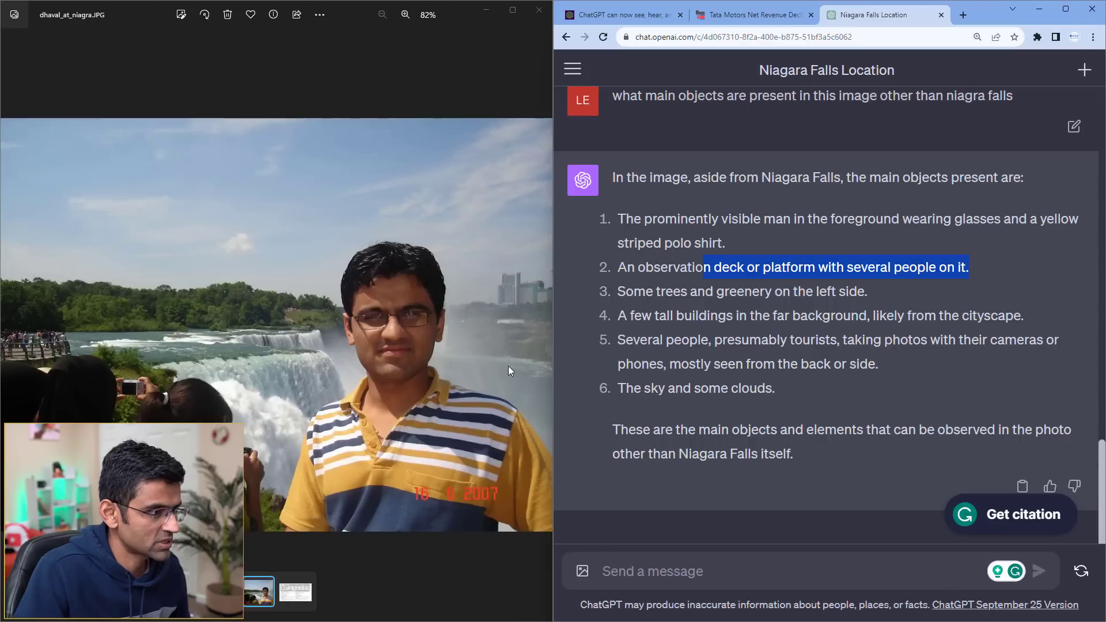
drag(689, 292, 857, 292)
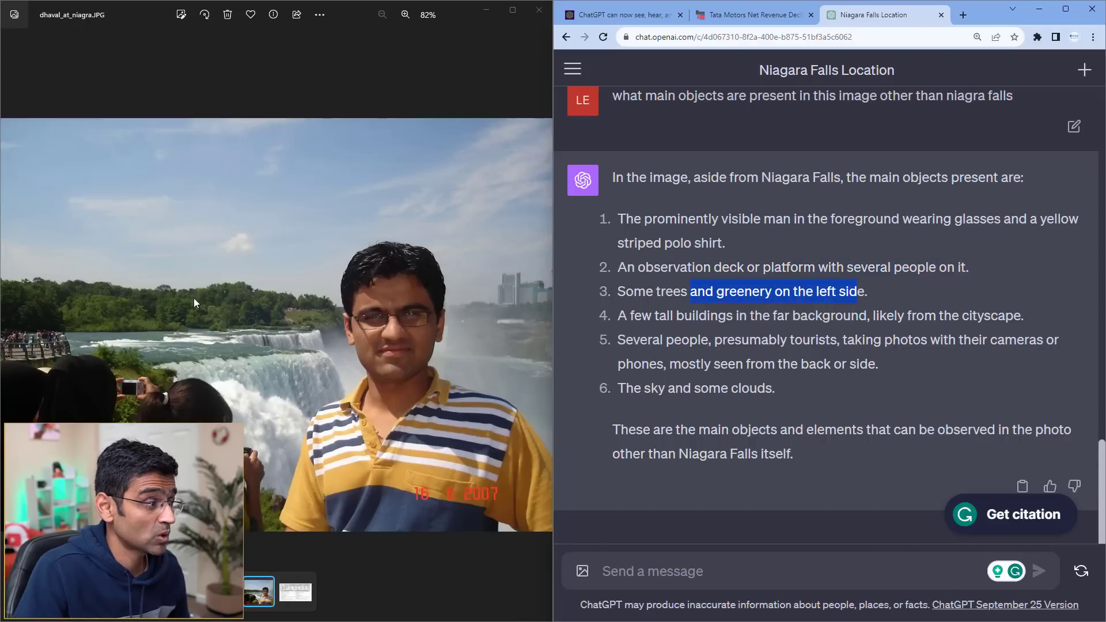
drag(642, 316, 1015, 317)
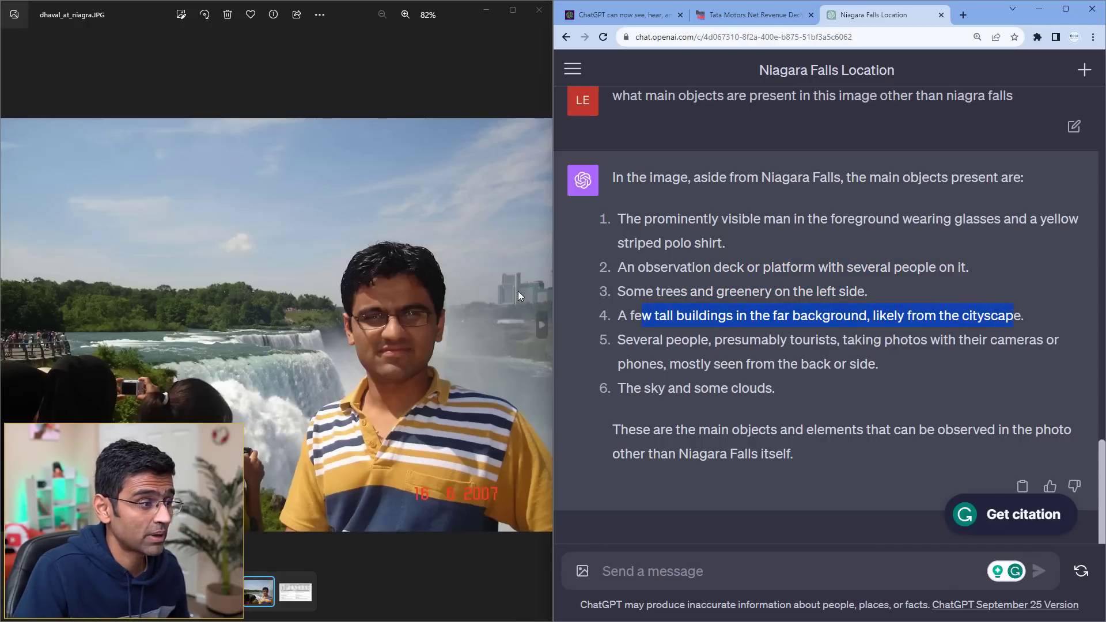
drag(681, 340, 884, 364)
click(884, 364)
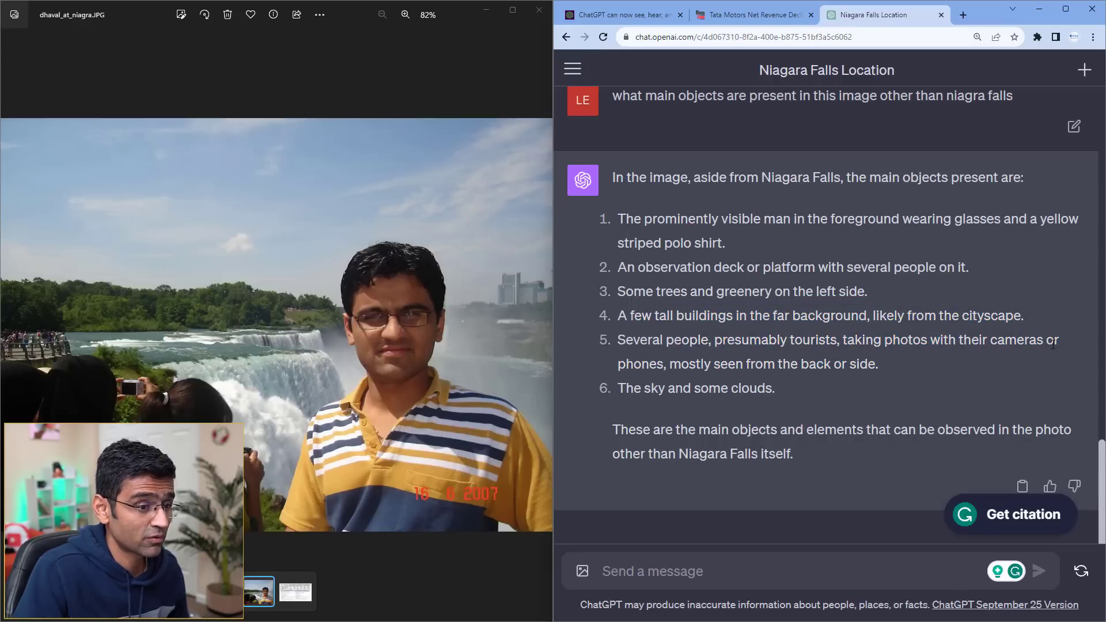
drag(649, 364, 884, 368)
click(884, 368)
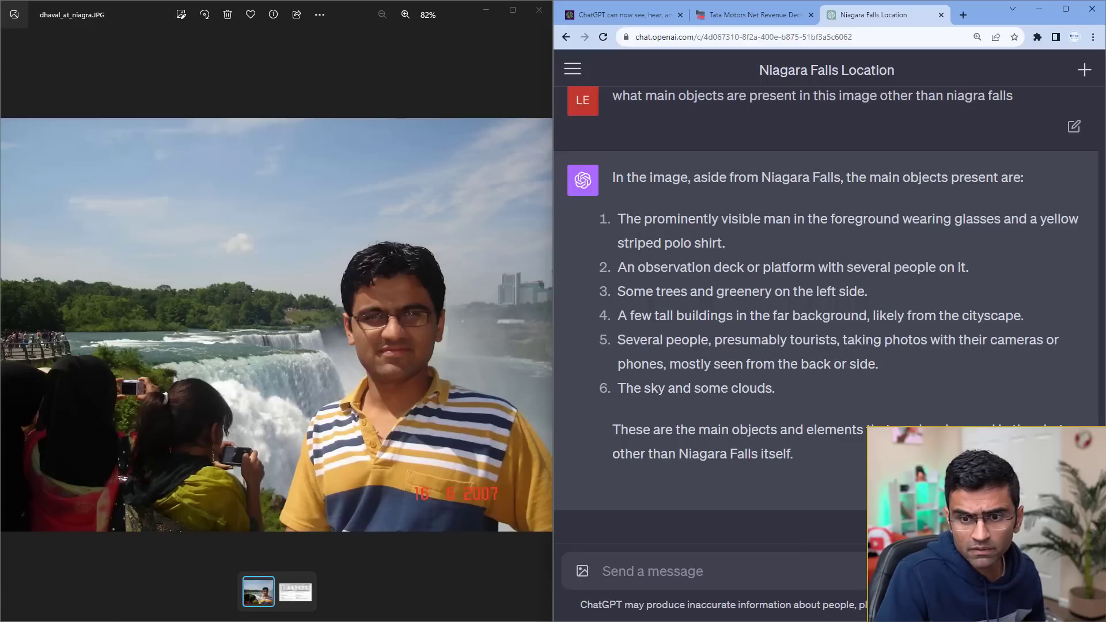
- Bring the second GPT-4 chat window forward, reposition it, and highlight its Niagara Falls, Ontario mention
key(alt+Tab)
drag(713, 57, 734, 74)
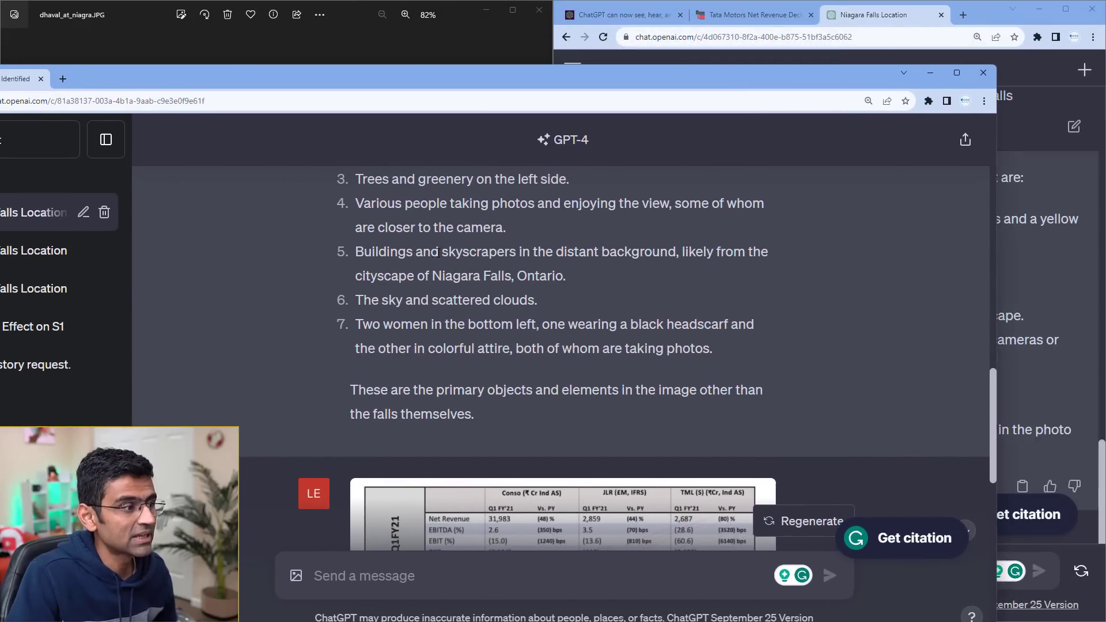
drag(432, 251, 600, 277)
click(600, 278)
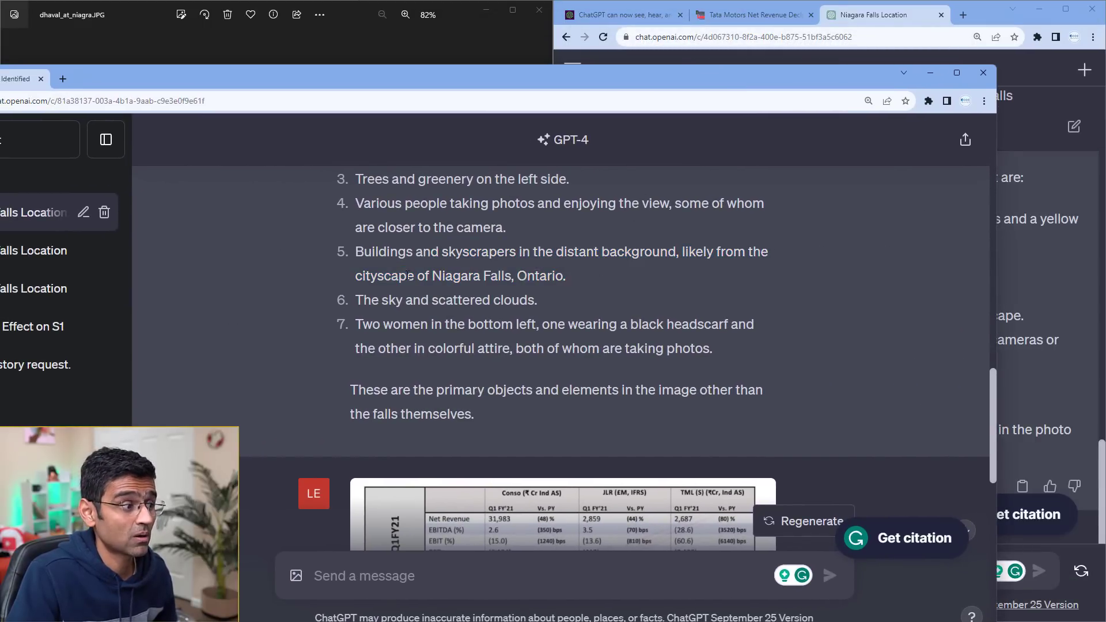
drag(376, 274, 581, 279)
click(582, 279)
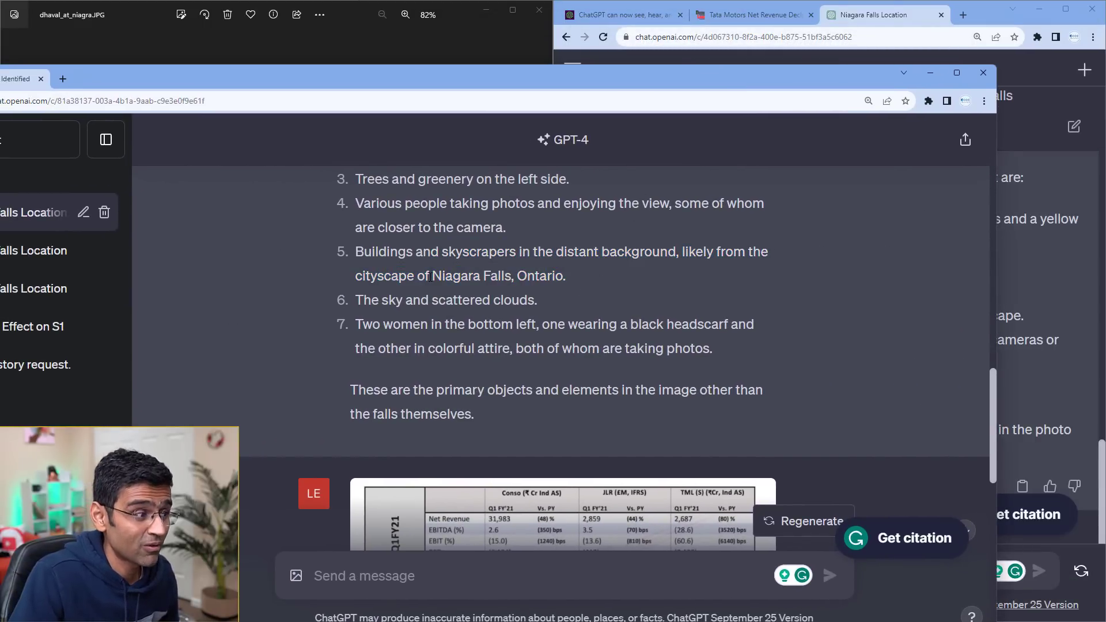
- Recheck the Ontario mention, minimize the second chat, and maximize the Niagara Falls Location chat
drag(367, 277, 571, 280)
click(571, 280)
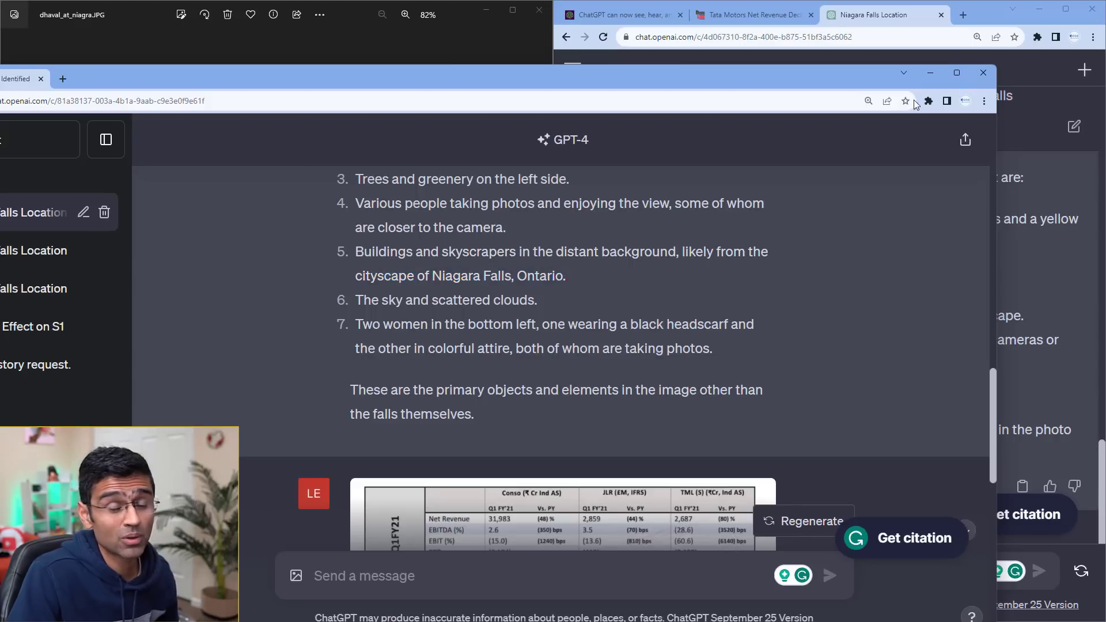
click(930, 73)
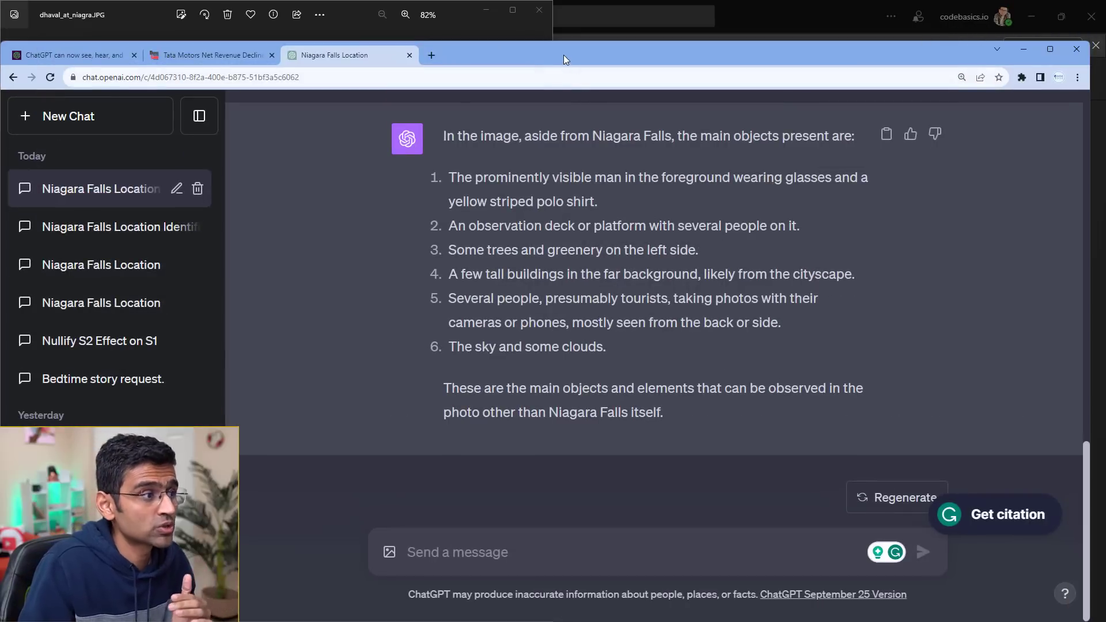
double_click(563, 54)
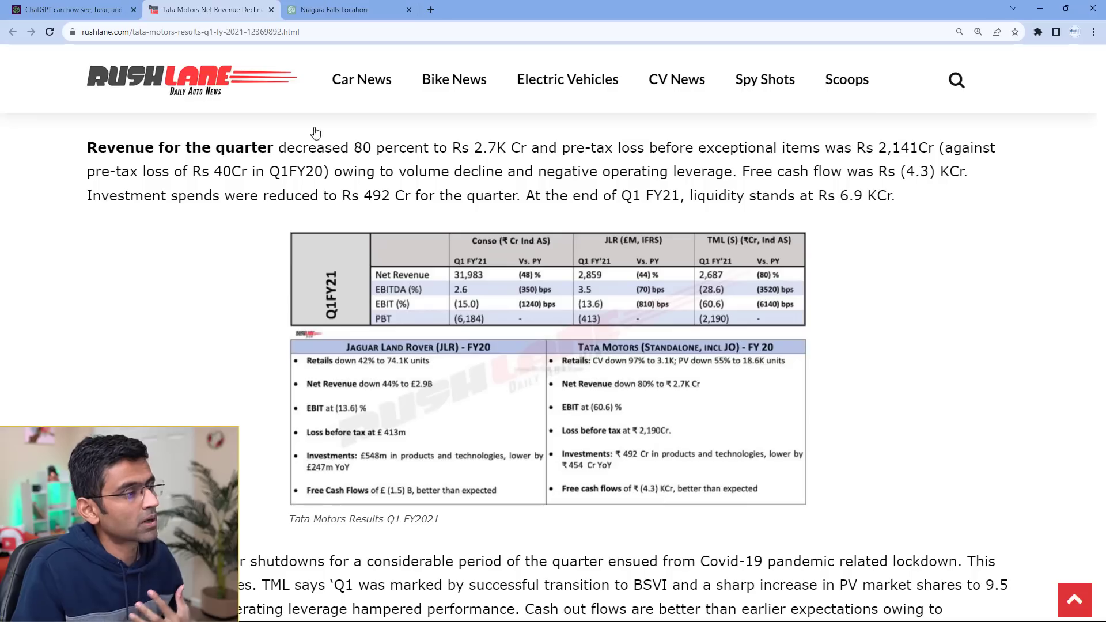
- Switch to the Rushlane tab showing Tata Motors' Q1 FY2021 results table
click(210, 10)
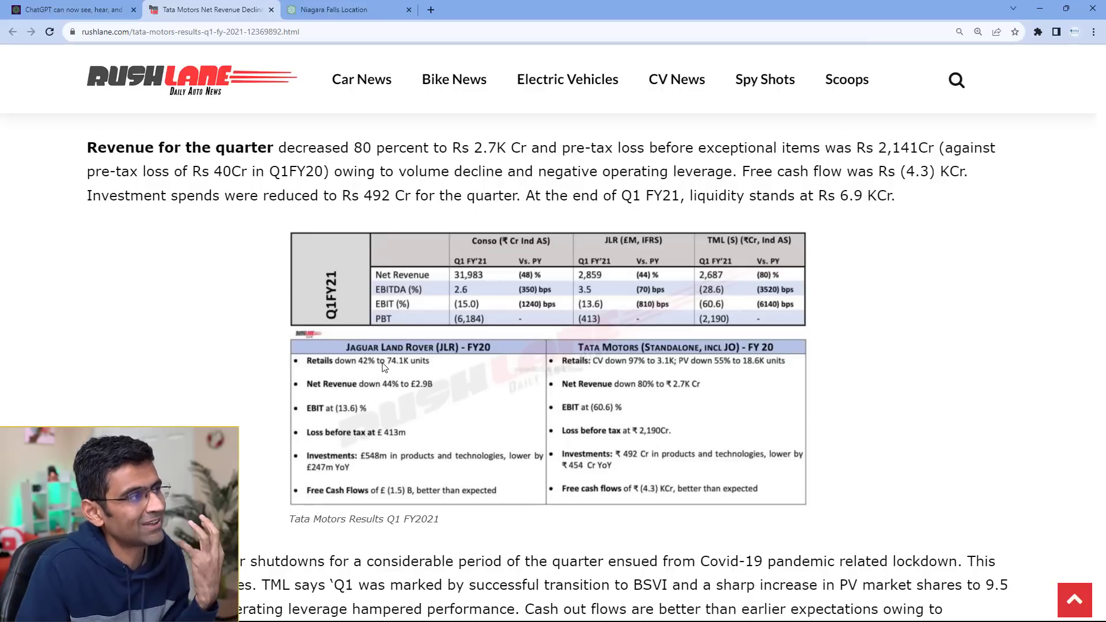
- Send the Tata Motors results table image with 'I have some questions on this image'
click(334, 9)
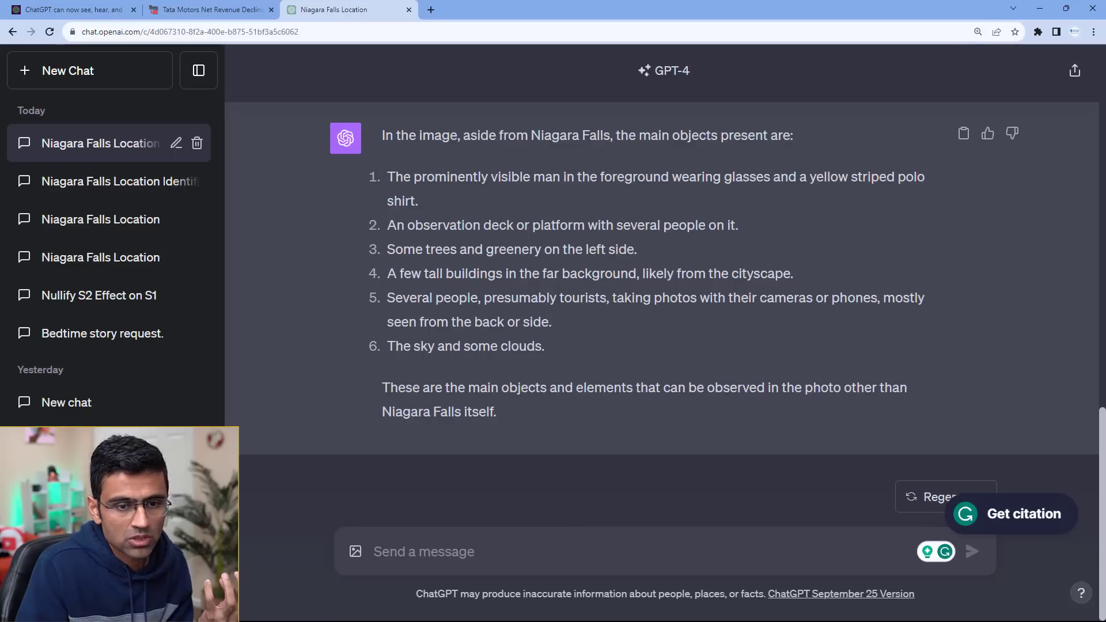
drag(333, 9, 475, 553)
text(I)
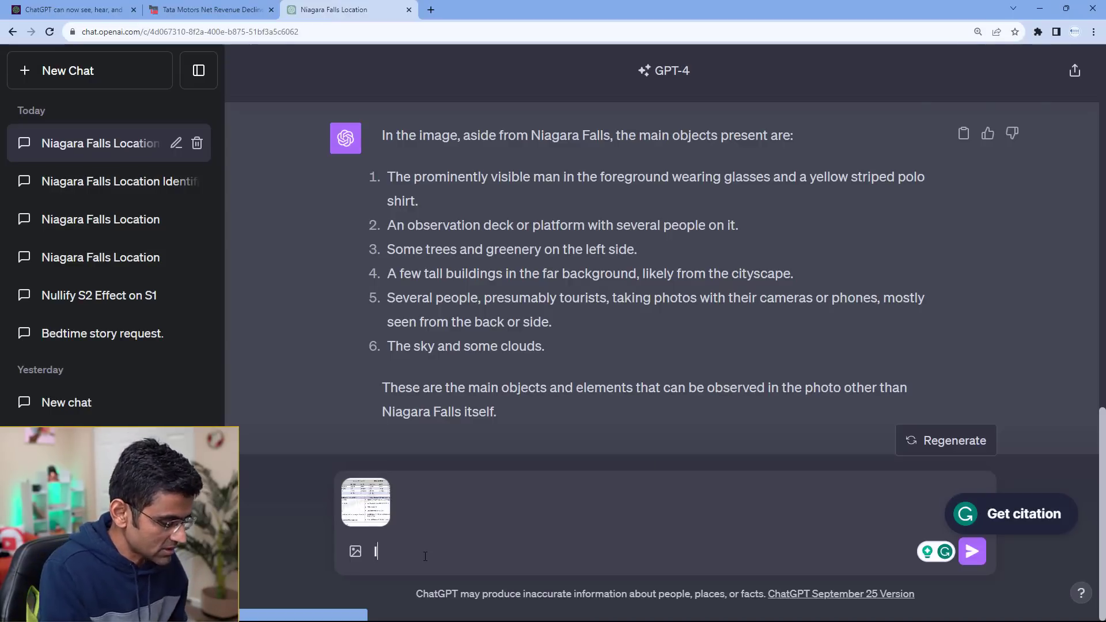
text( have some questionson)
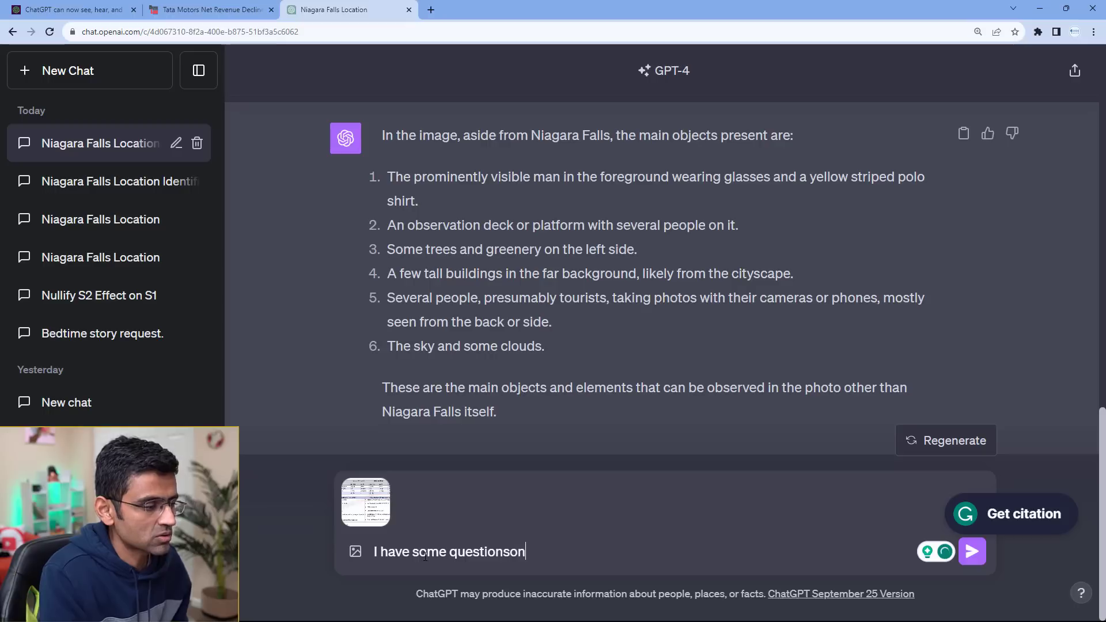
key(BackSpace)
text(on t)
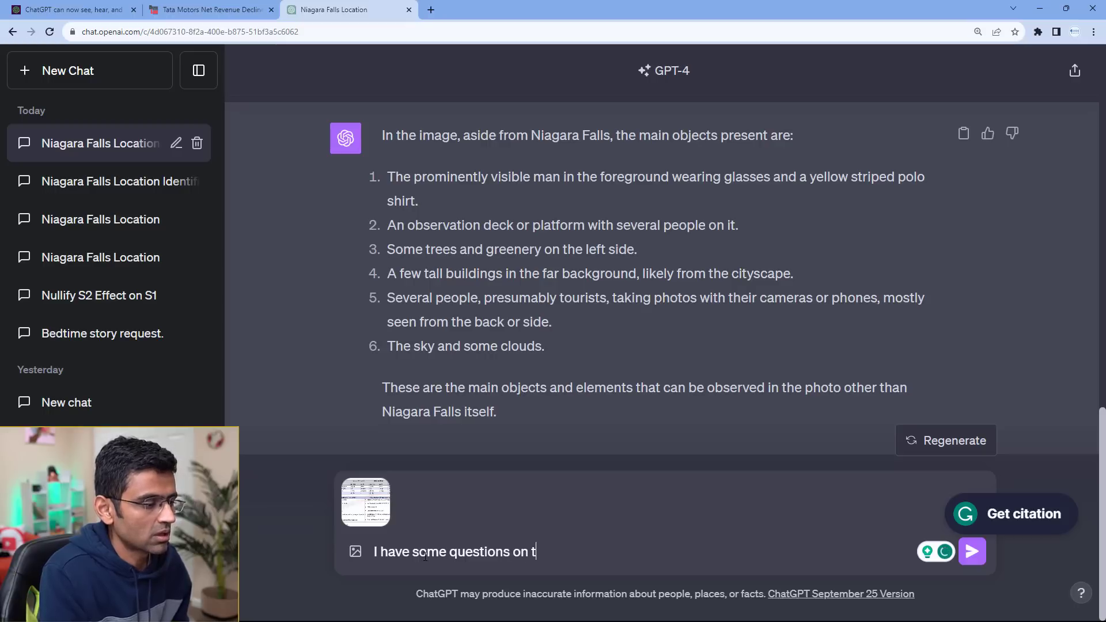
text(his image)
key(Return)
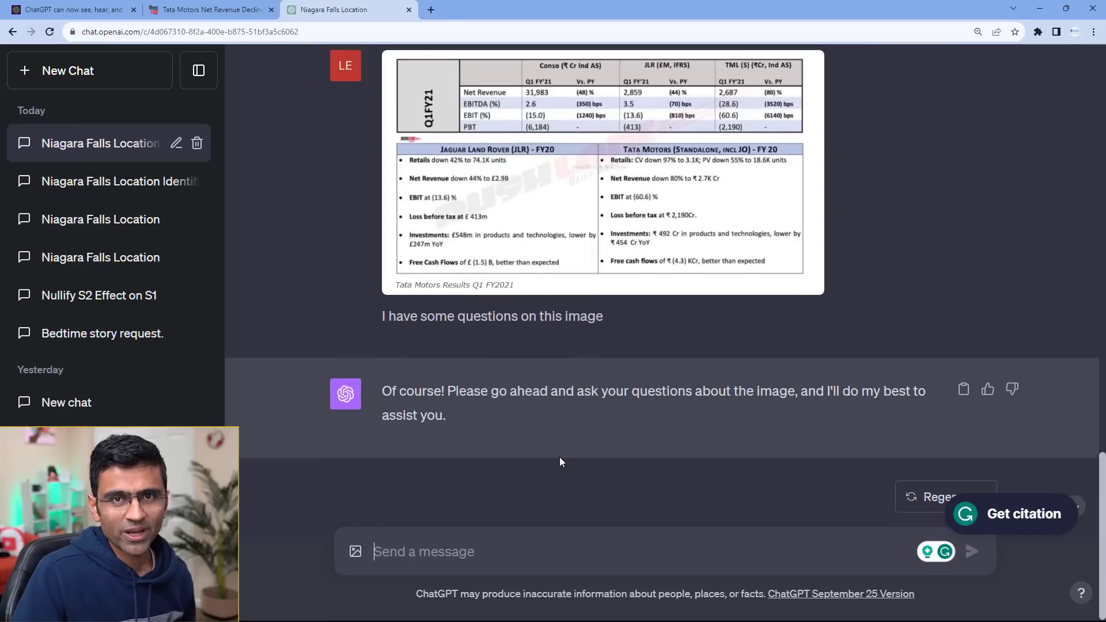
- Ask 'What is Consolidated EBIT% for 2021 Q1' and enlarge the table image to check
scroll(559, 461, up, 1)
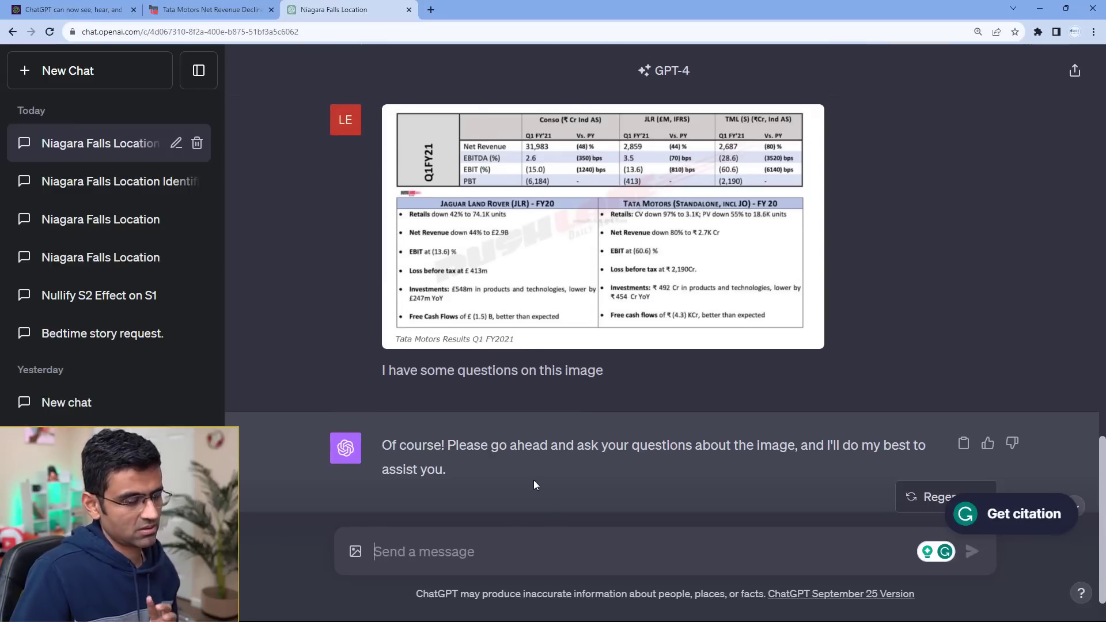
text(What is Consolidated EBIT% for 2021 Q1)
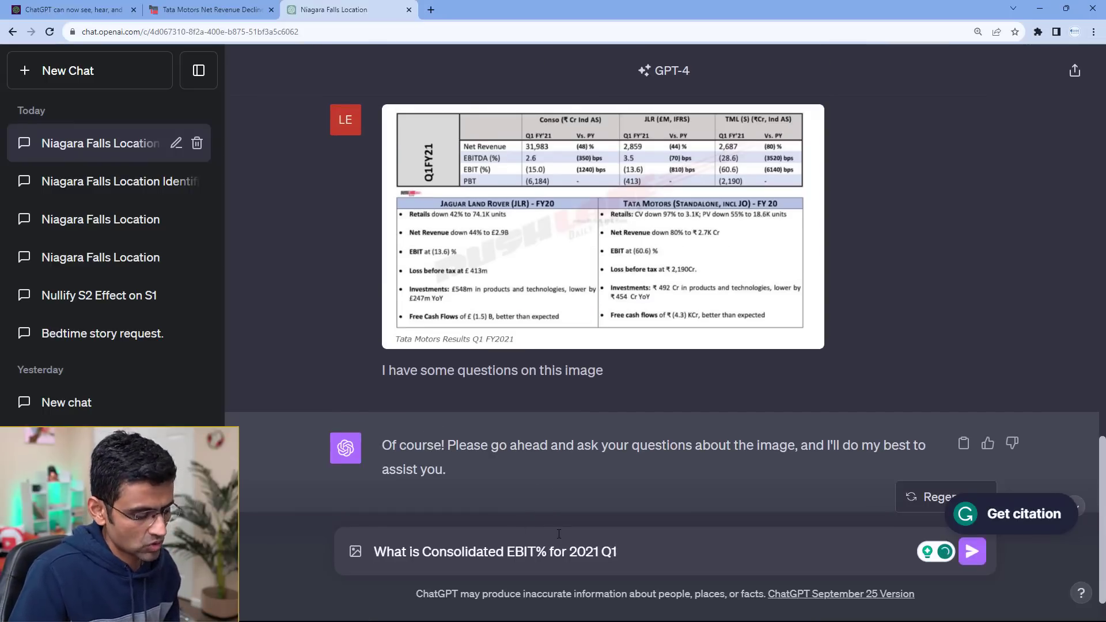
key(Return)
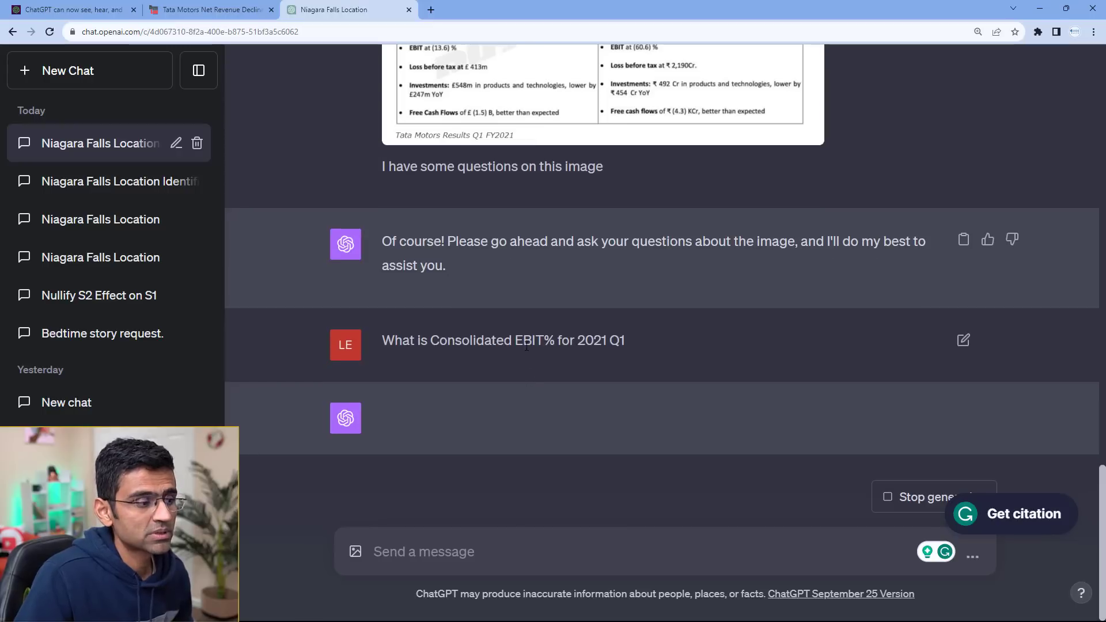
drag(526, 346, 642, 344)
click(606, 409)
scroll(597, 444, up, 4)
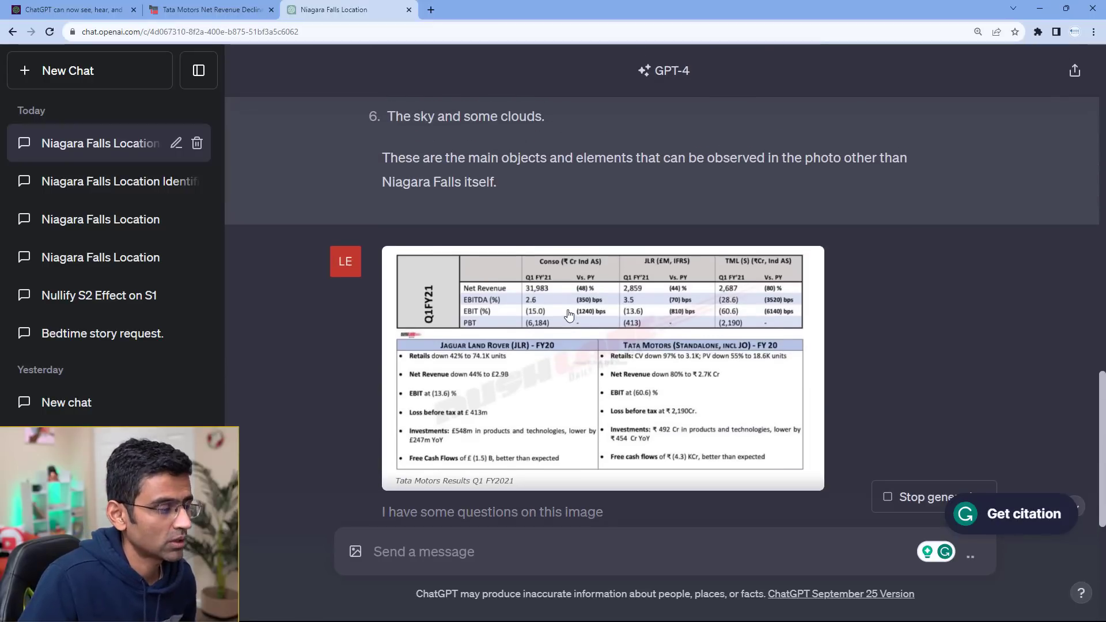
click(569, 315)
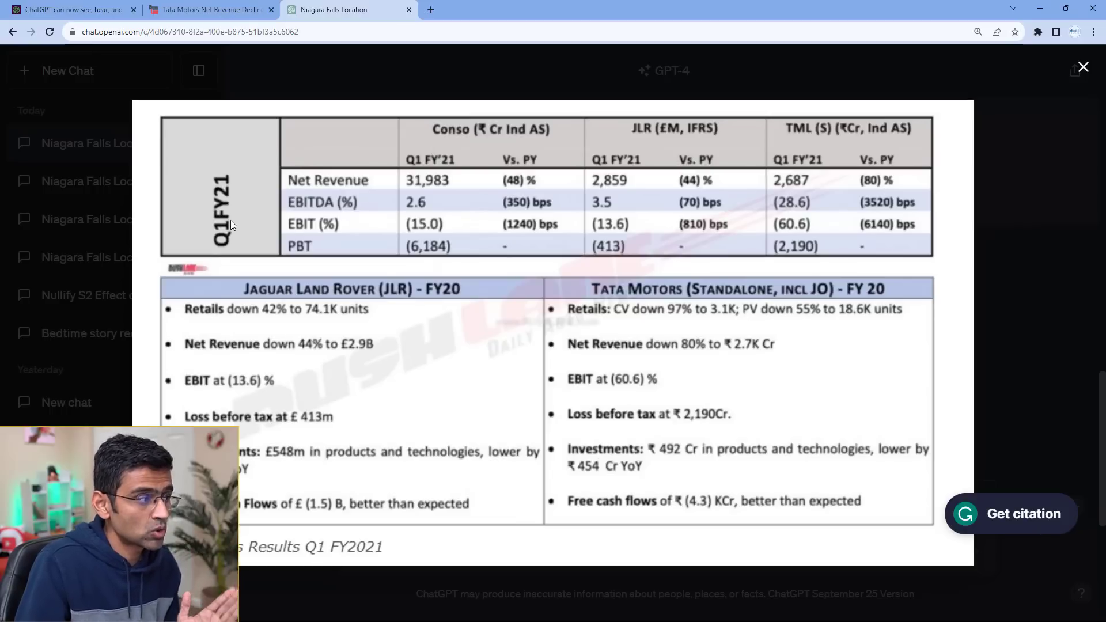
click(1001, 338)
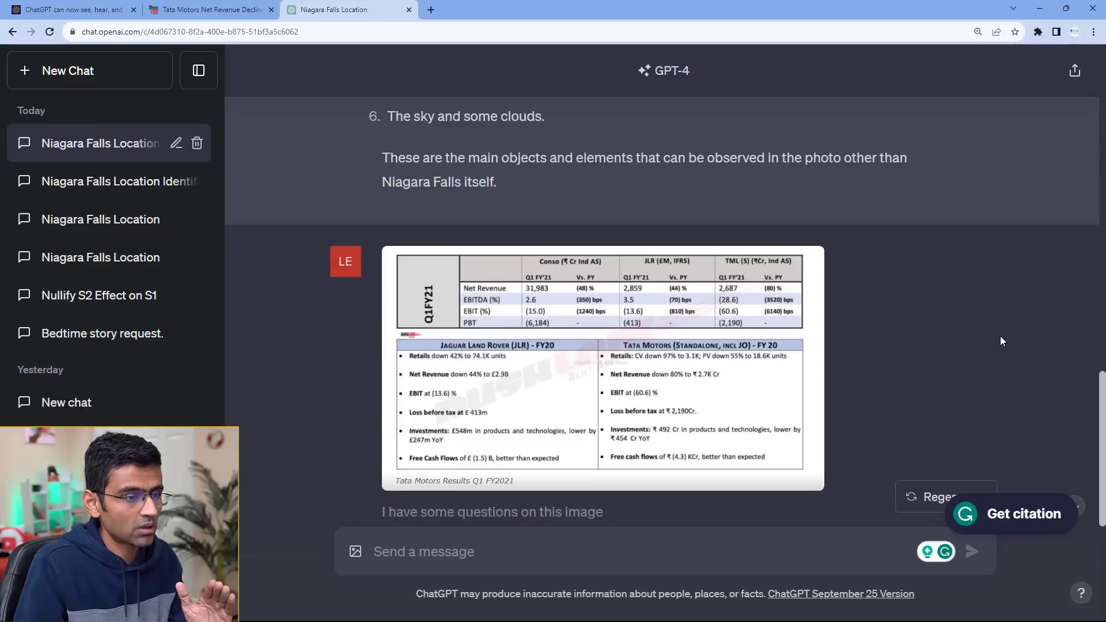
scroll(543, 374, down, 2)
- Recheck the enlarged table and highlight the (15.0)% EBIT answer
scroll(607, 436, up, 2)
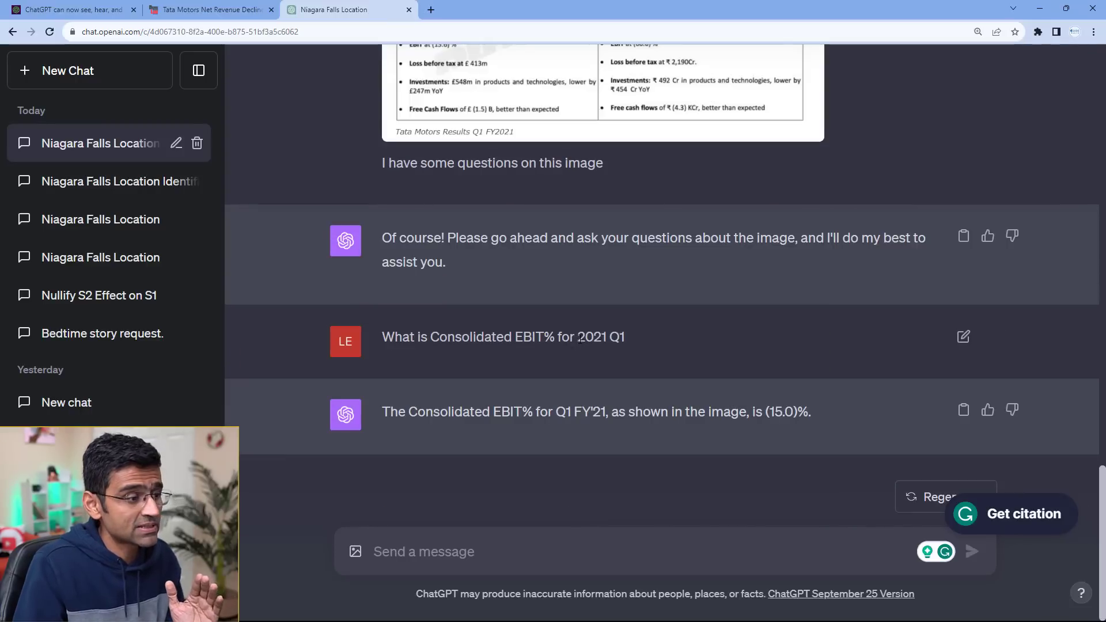
drag(578, 338, 608, 339)
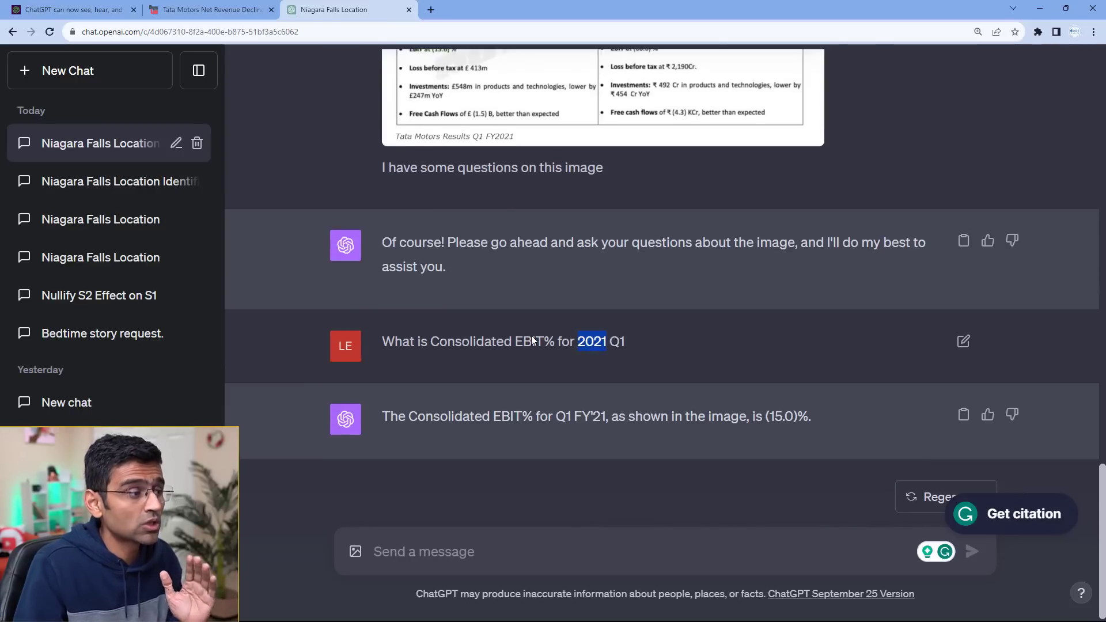
scroll(421, 356, up, 6)
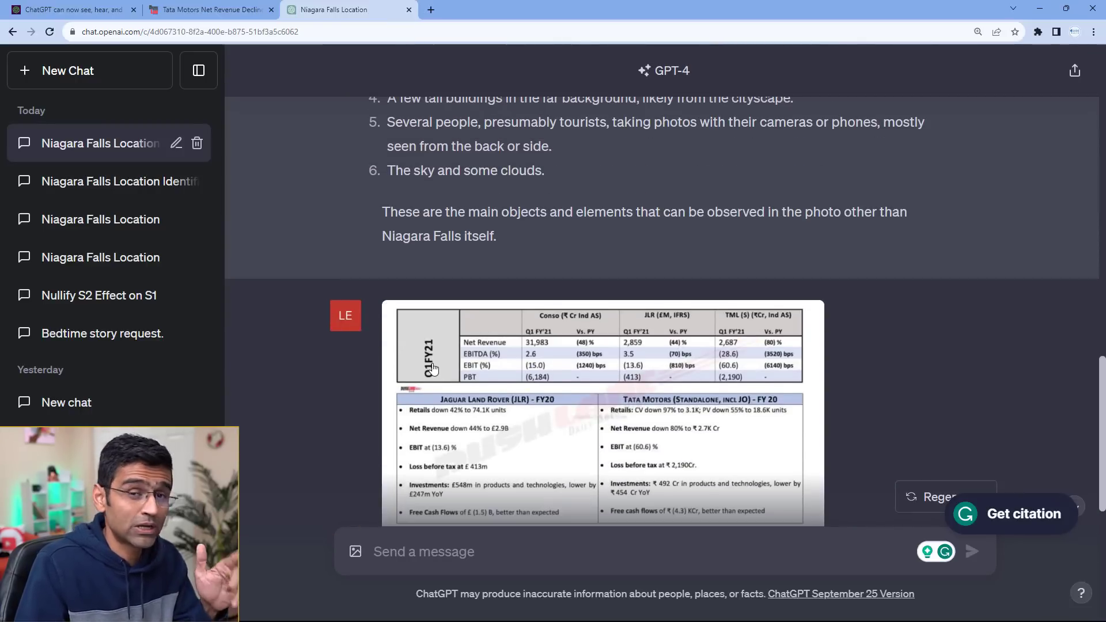
click(433, 368)
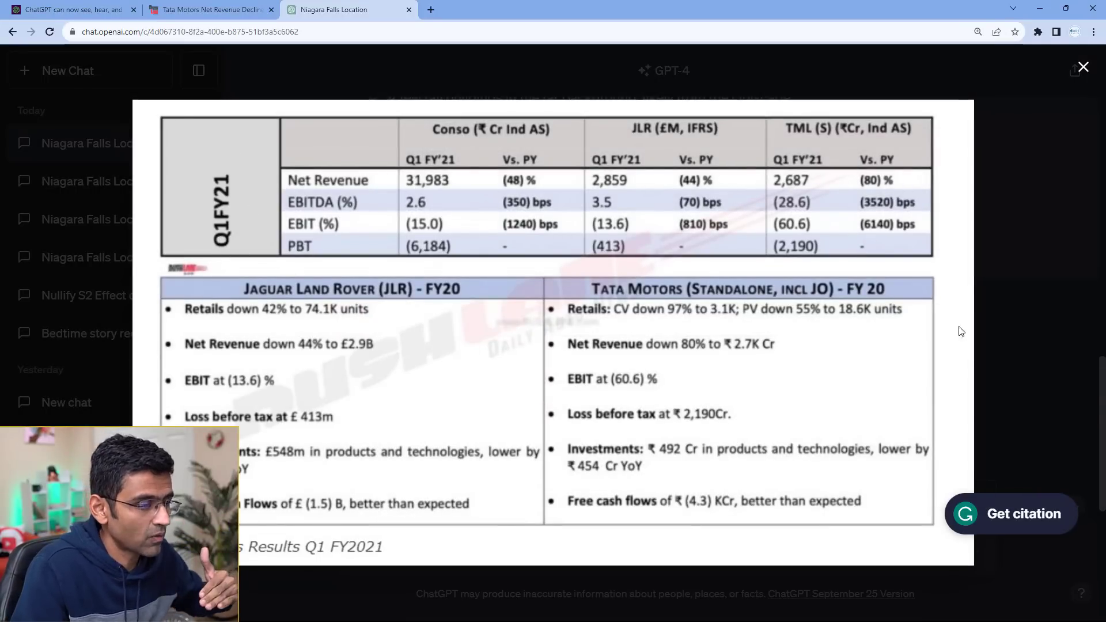
click(1006, 323)
scroll(563, 321, down, 6)
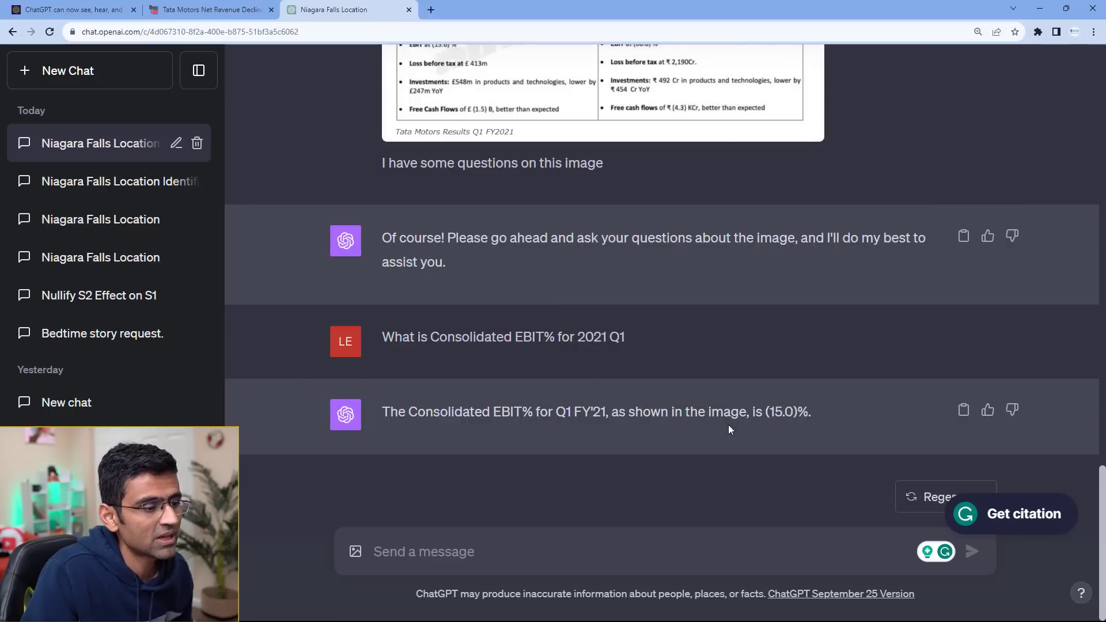
drag(764, 412, 822, 415)
click(822, 415)
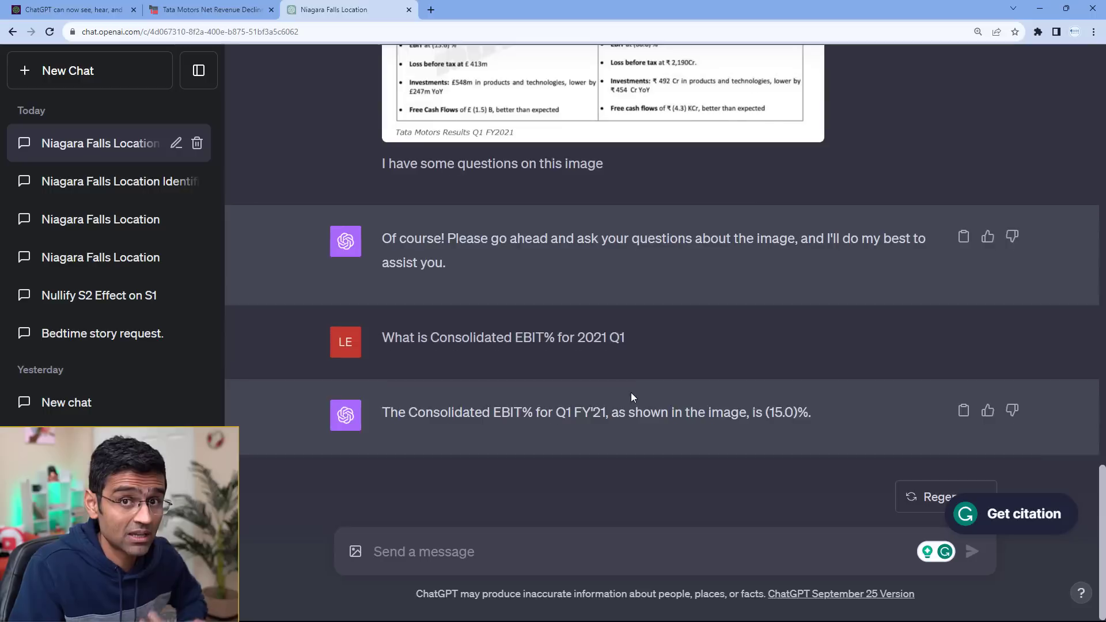
scroll(631, 395, up, 3)
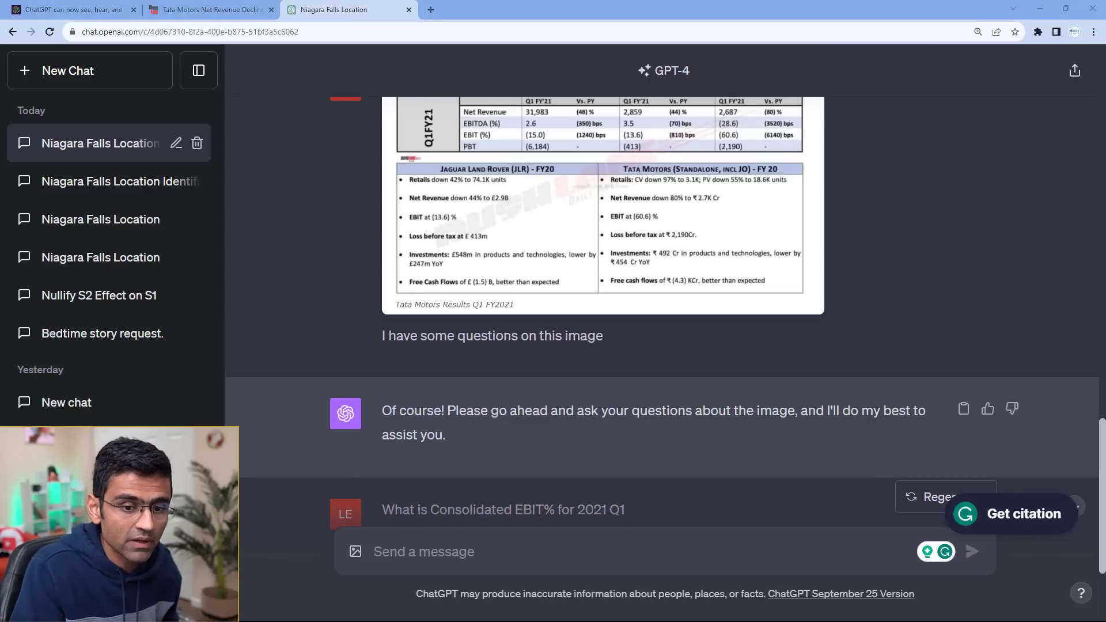
- Ask for Jaguar Land Rover's 2021 Q1 PBT and view the enlarged table image
text(what is Jaguar land rovers PBT for 2021 Q1)
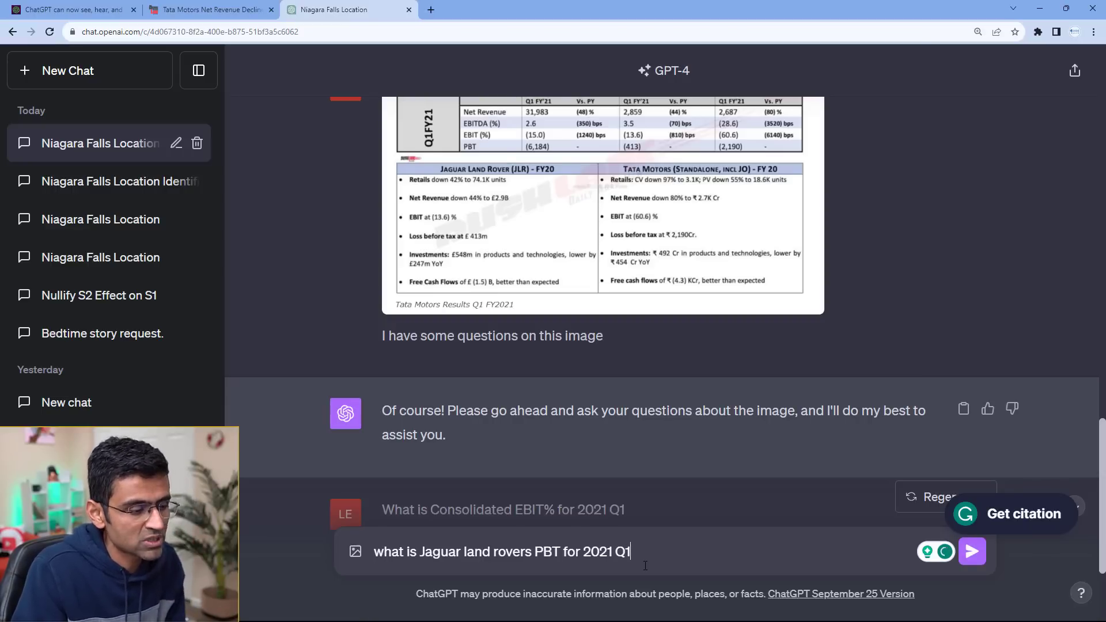
key(Return)
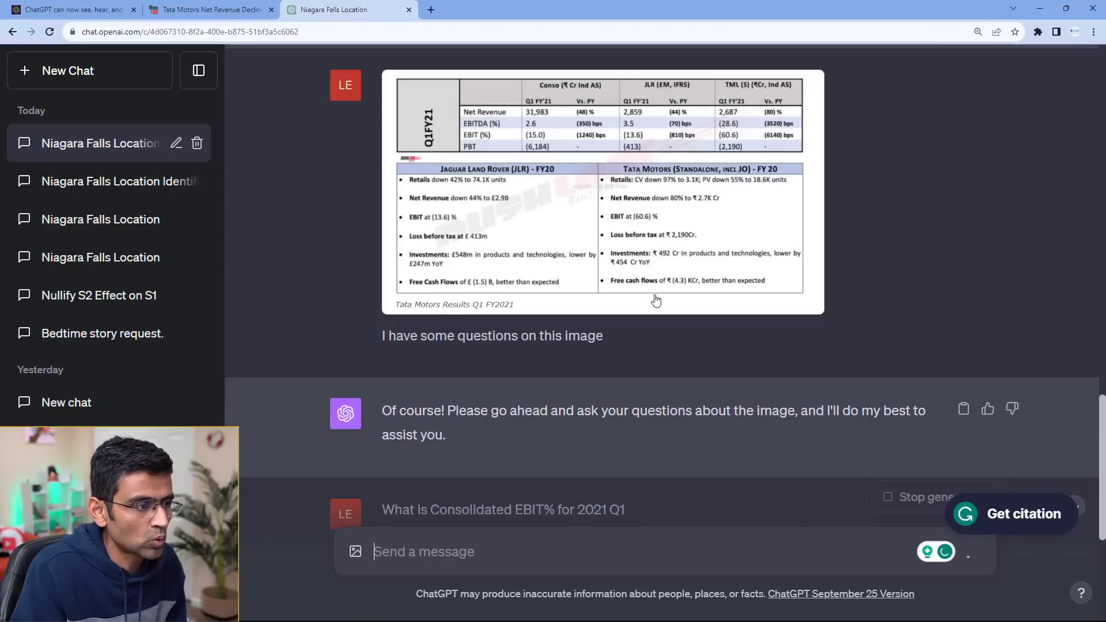
click(586, 297)
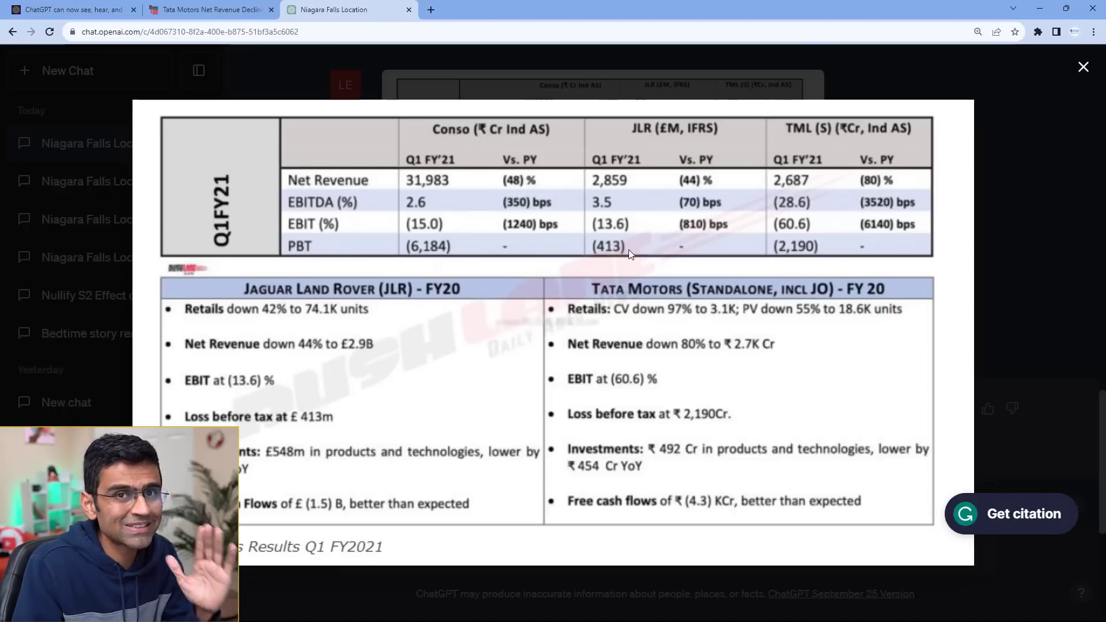
click(1044, 313)
scroll(635, 323, down, 5)
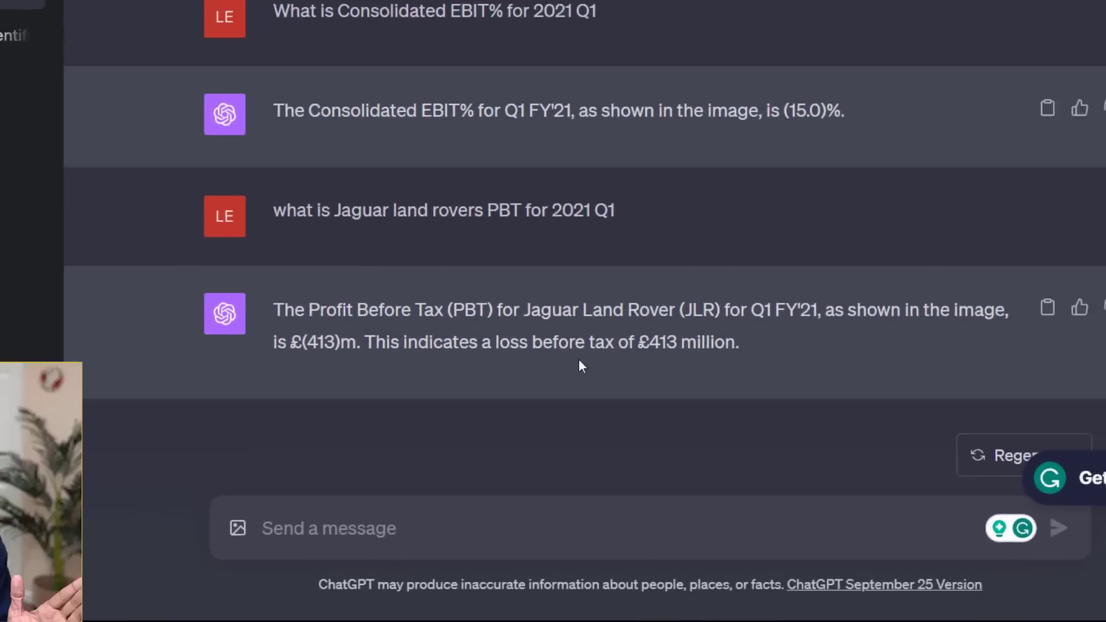
- Recheck the table's PBT figure and highlight the £(413)m answer
scroll(654, 315, up, 5)
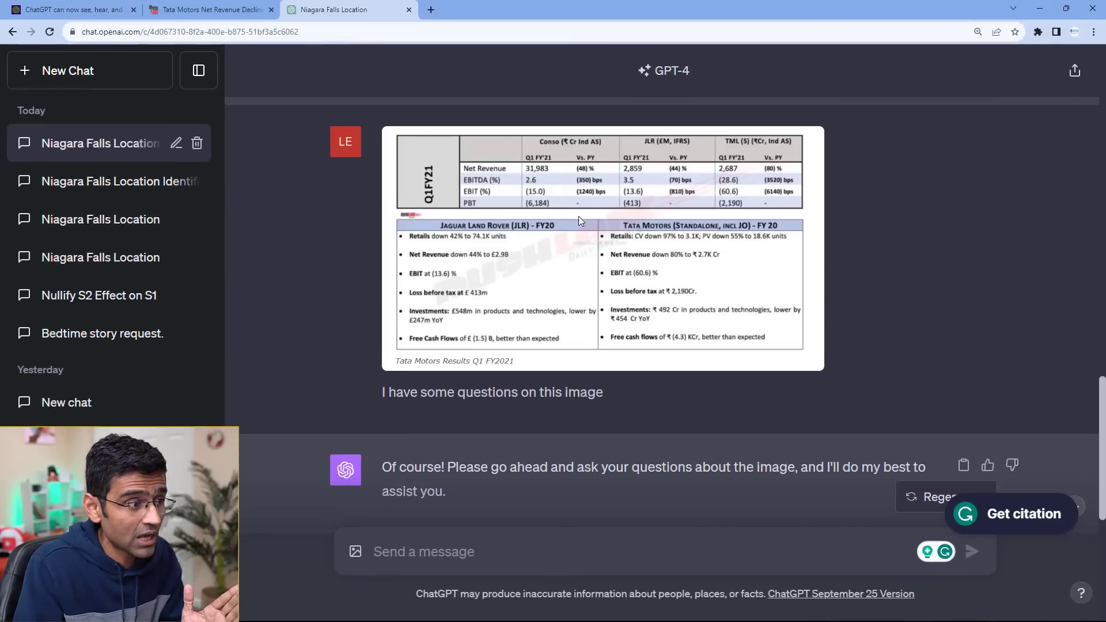
click(579, 216)
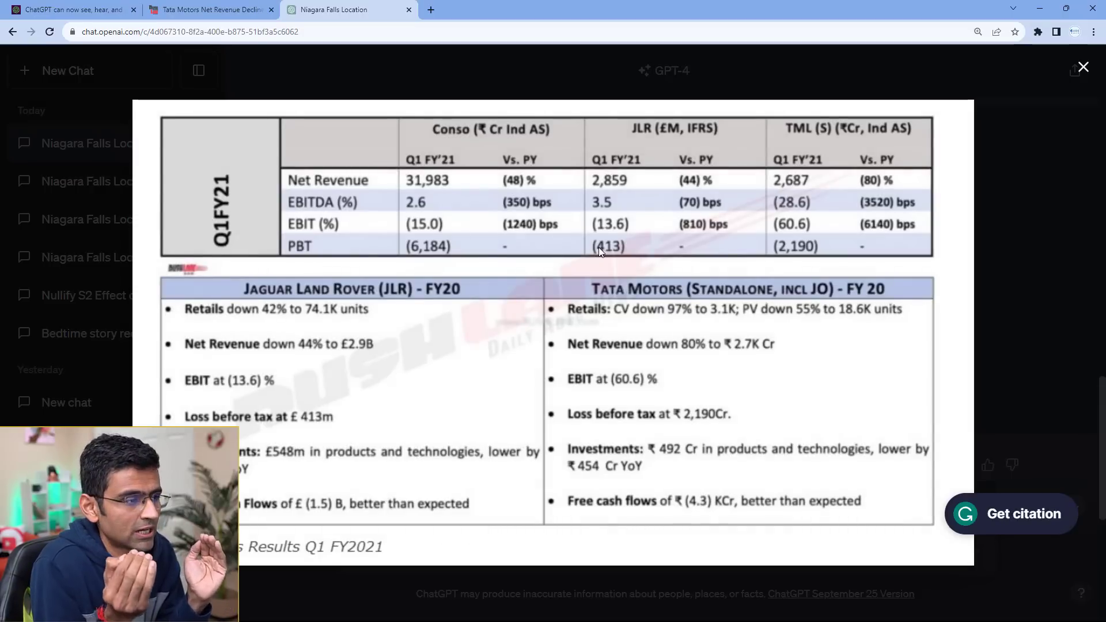
click(1060, 334)
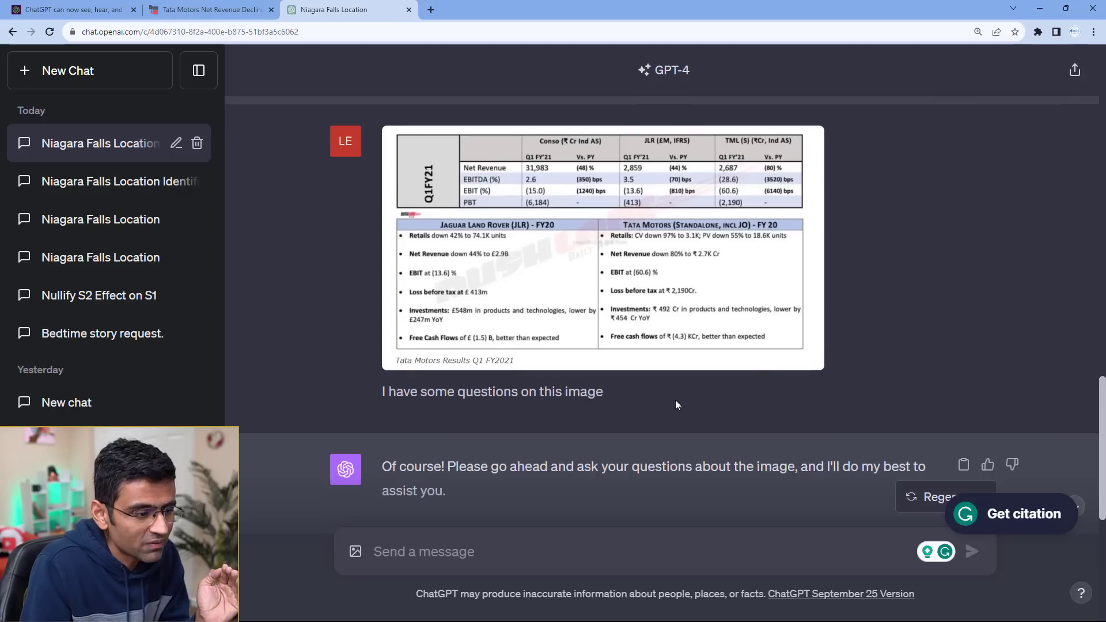
scroll(675, 401, down, 8)
drag(760, 413, 662, 372)
click(662, 371)
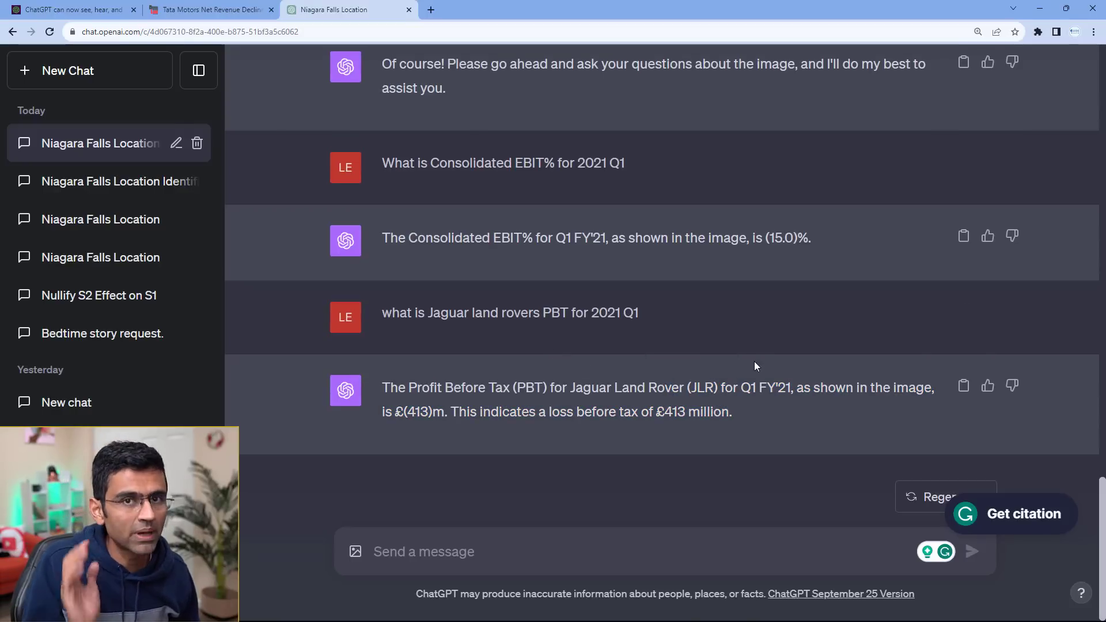
scroll(713, 371, up, 8)
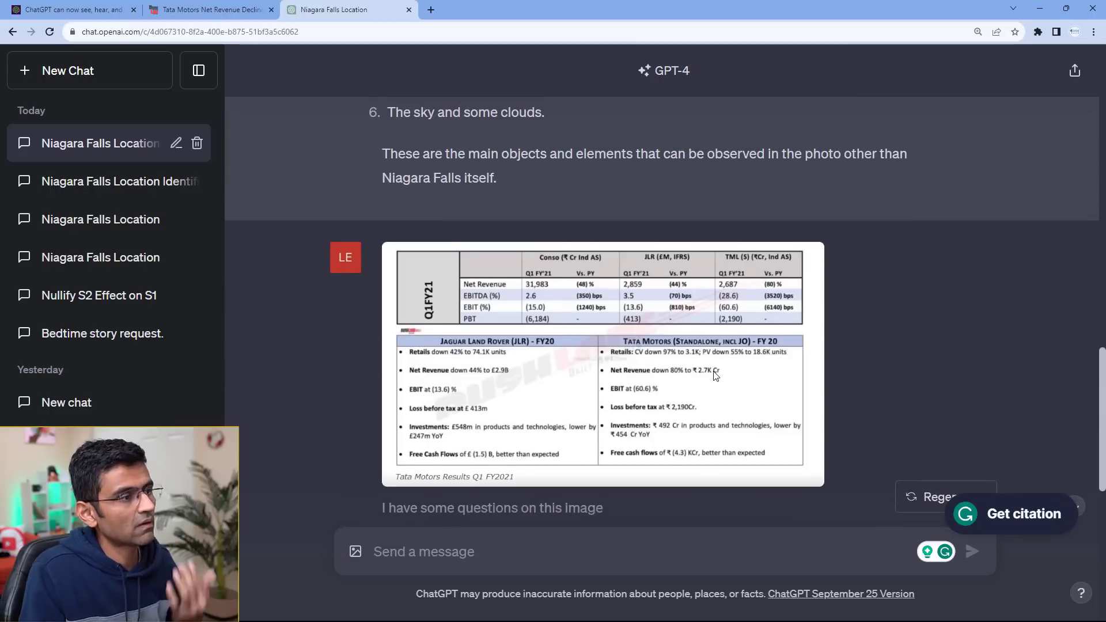
scroll(715, 375, up, 15)
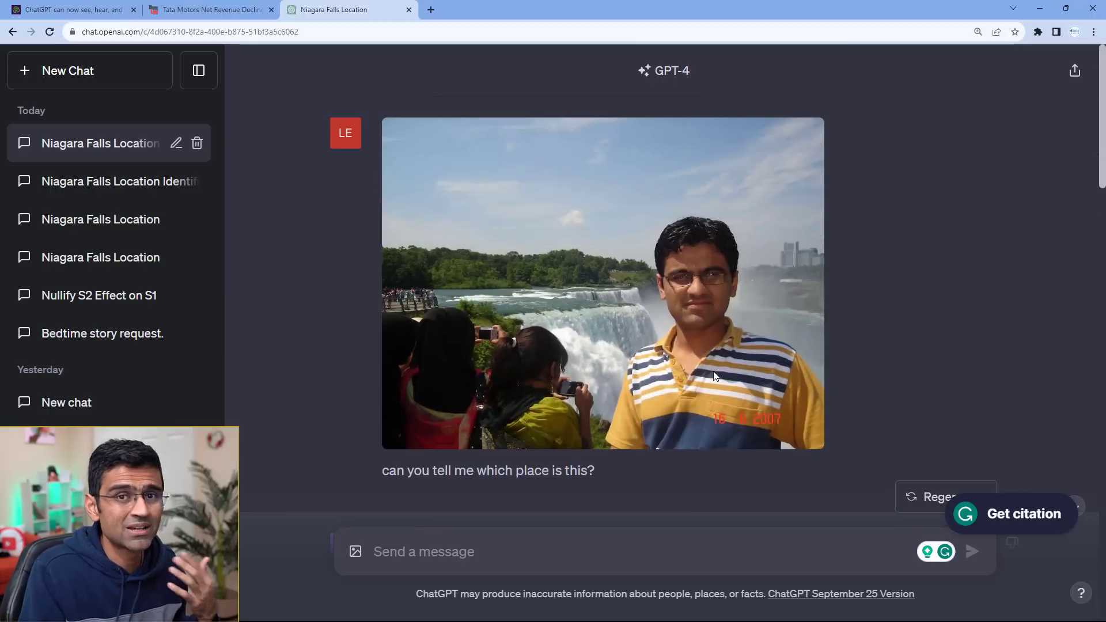
scroll(557, 425, down, 10)
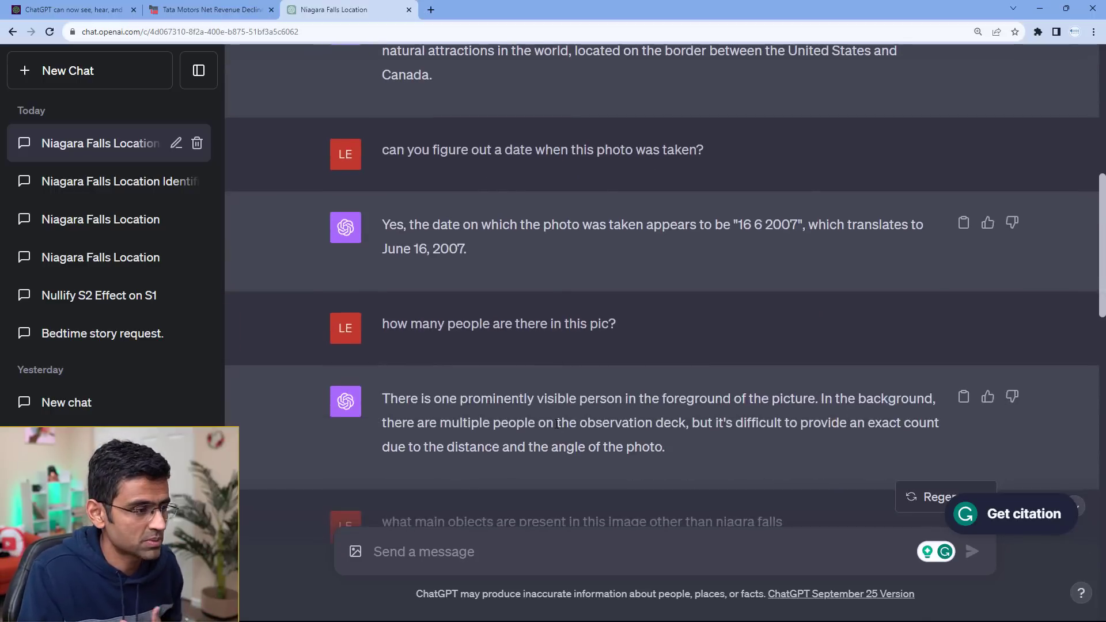
scroll(555, 423, down, 12)
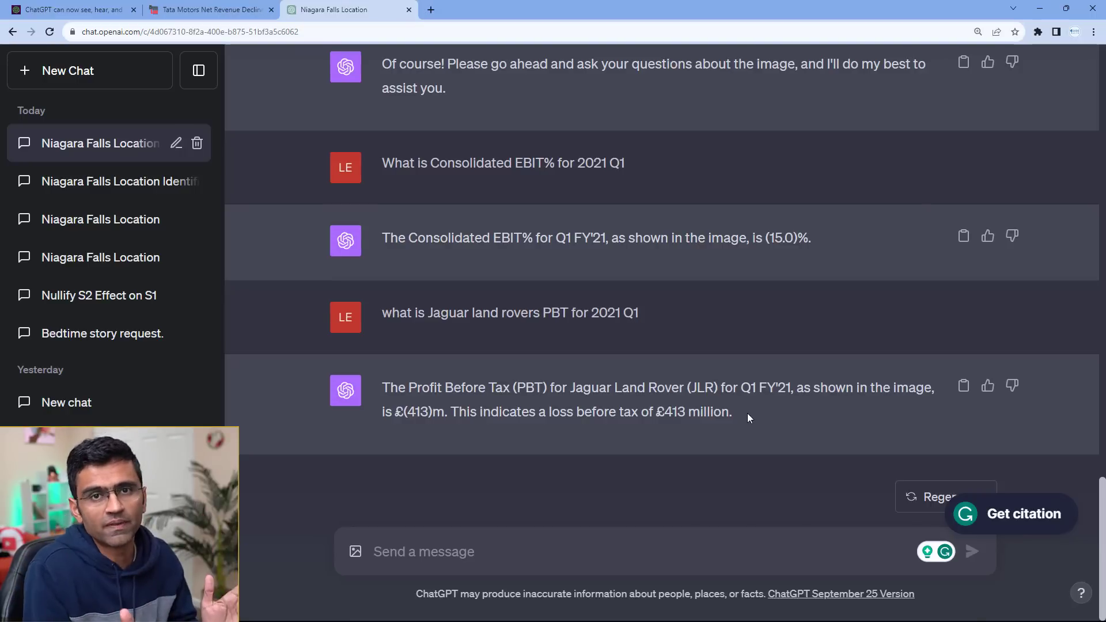
- Switch to the 'ChatGPT can now see, hear, and speak' post and scroll to its voice demo video
key(ctrl+1)
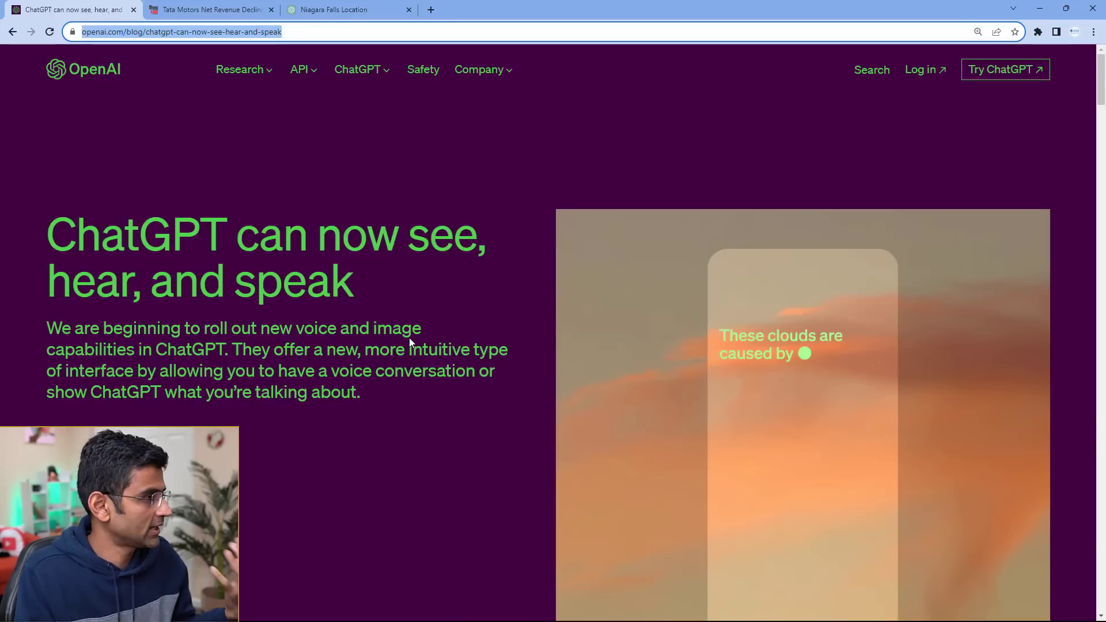
scroll(410, 339, down, 10)
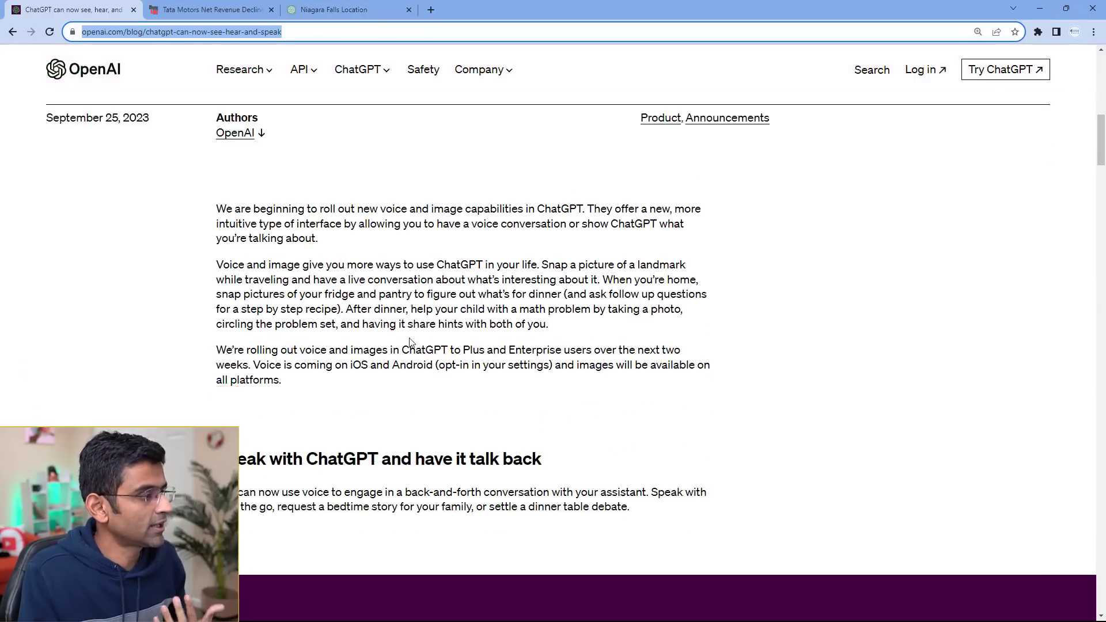
scroll(410, 340, down, 5)
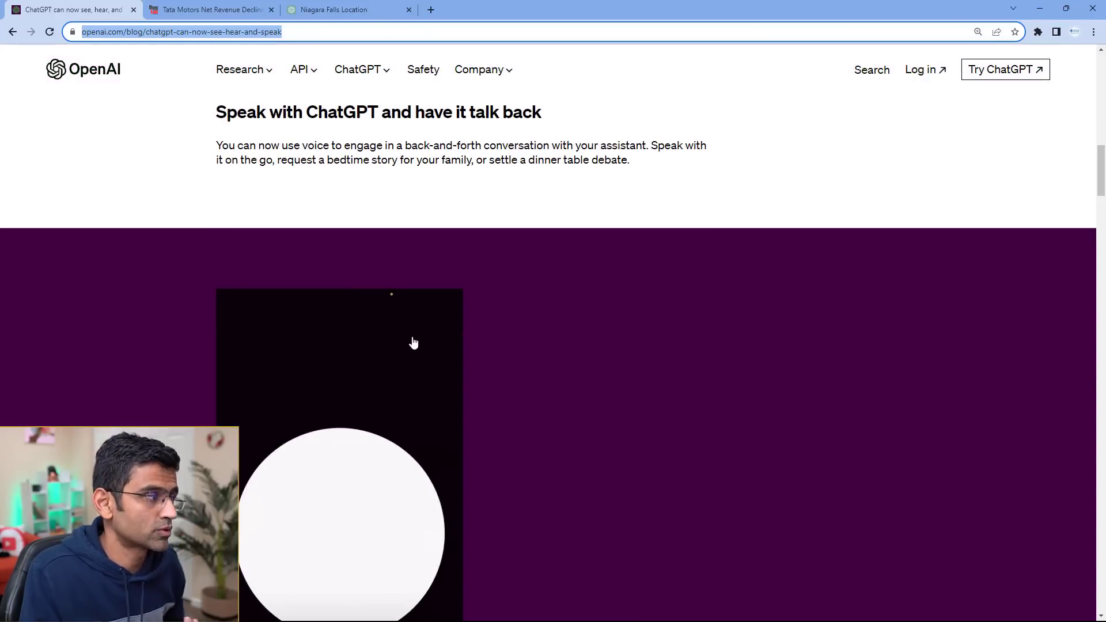
scroll(403, 311, down, 3)
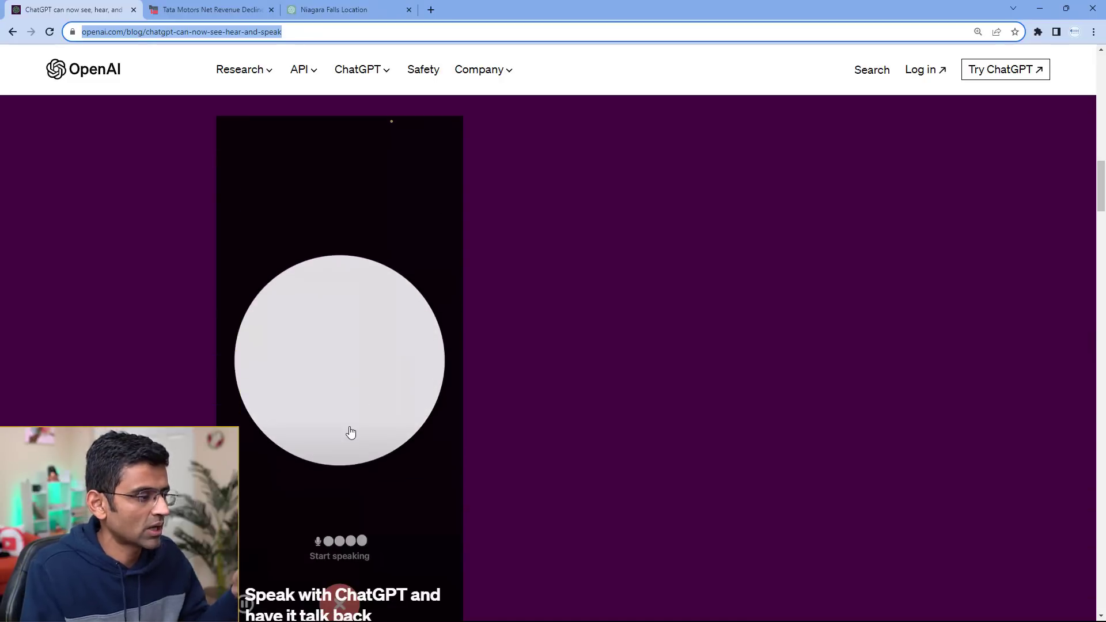
scroll(349, 431, down, 2)
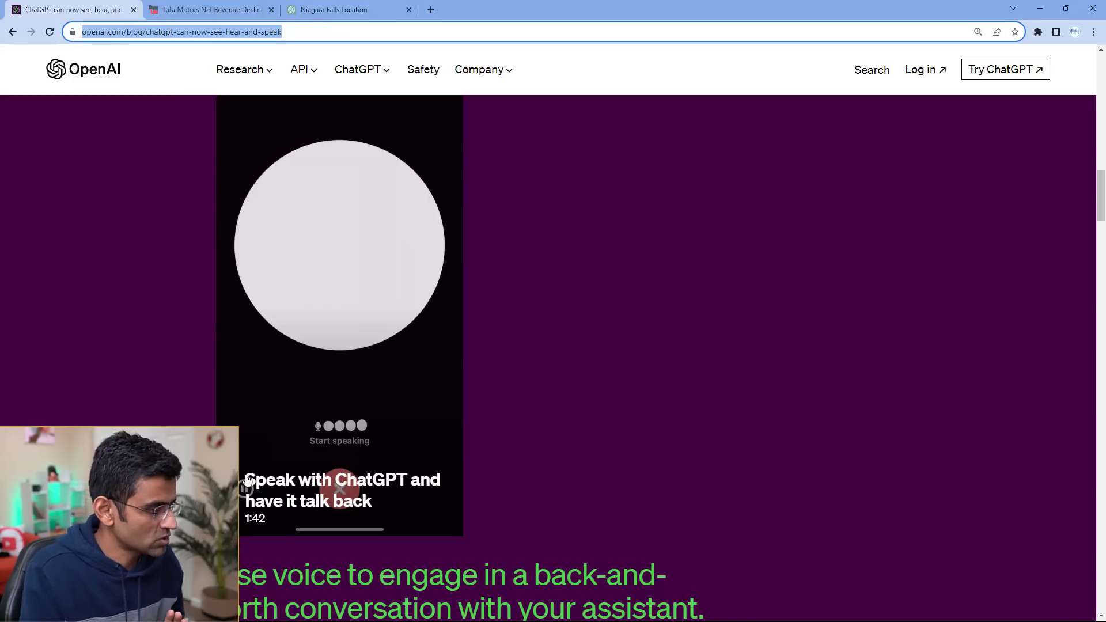
- Scroll the OpenAI blog post to the 'Listen to voice samples' section
scroll(528, 415, down, 7)
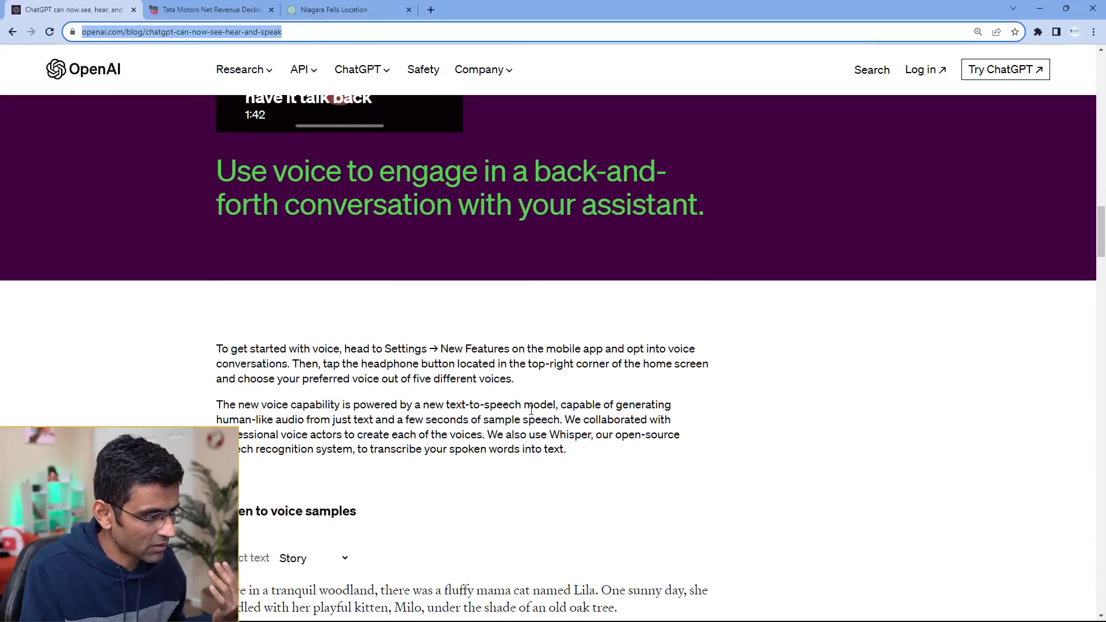
scroll(530, 409, down, 6)
scroll(531, 409, up, 8)
scroll(532, 412, down, 7)
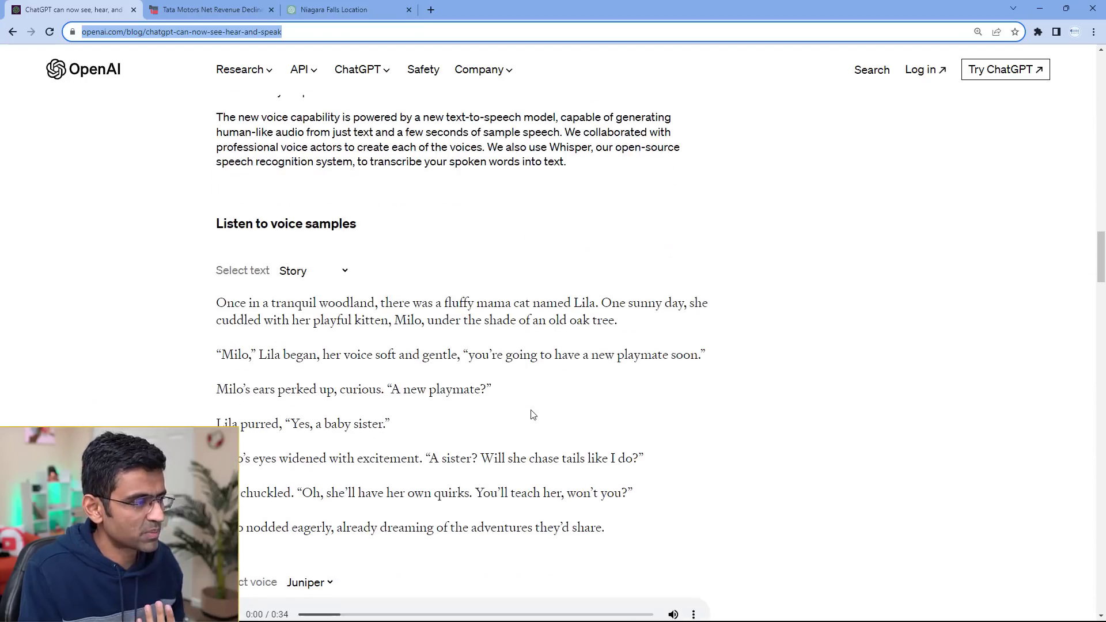
scroll(533, 415, down, 3)
scroll(479, 420, up, 1)
- Look through the voice choices, keep Juniper selected, and list the sample text options
click(323, 470)
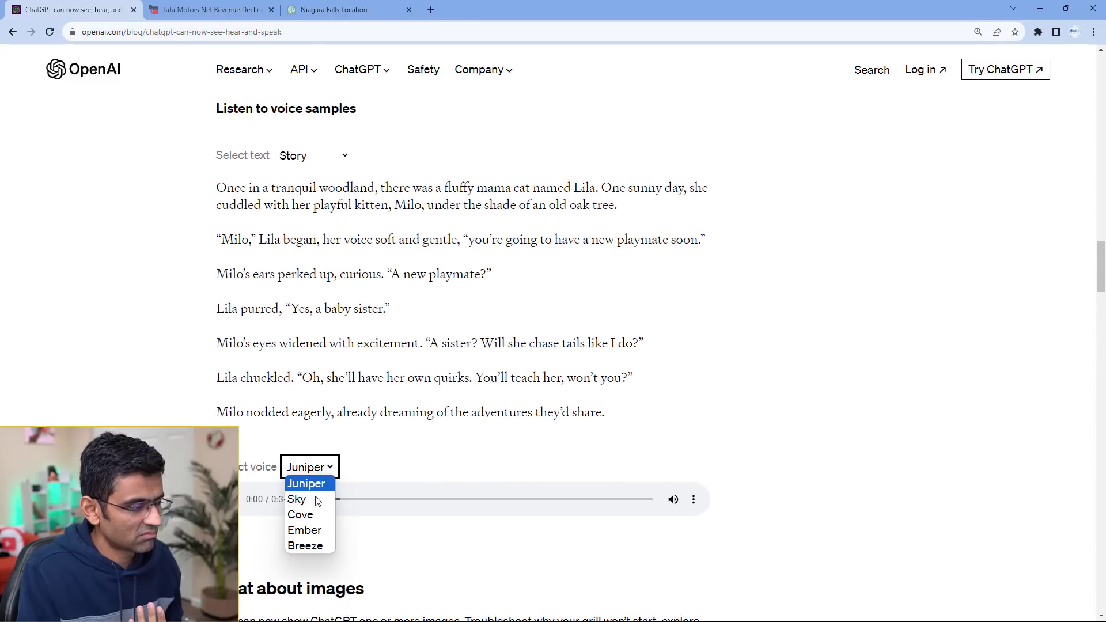
click(339, 471)
click(322, 471)
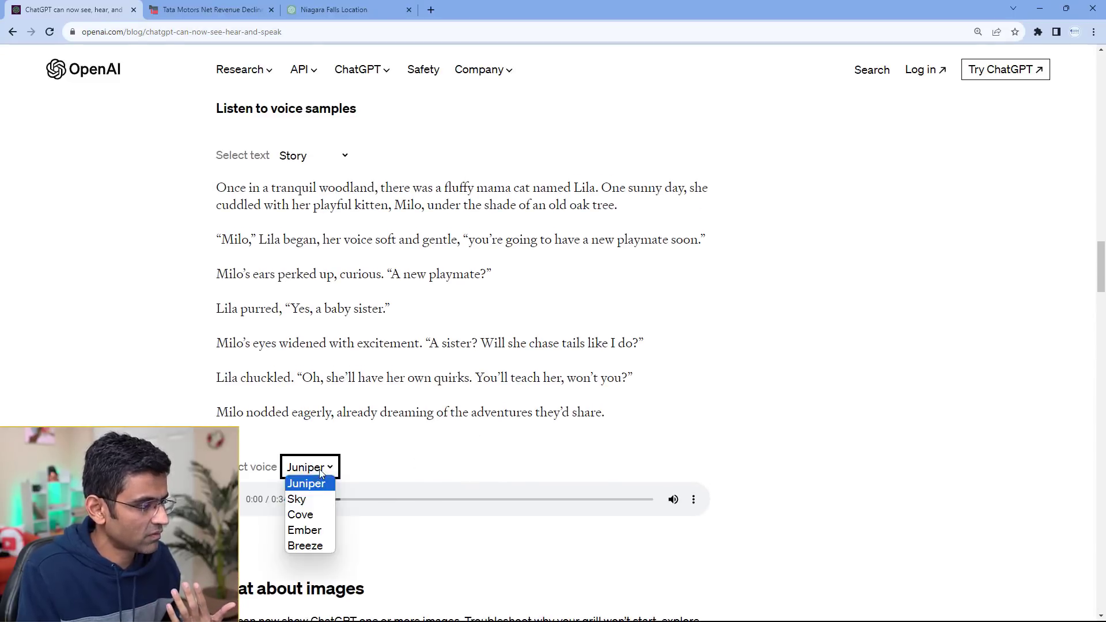
click(343, 156)
click(343, 156)
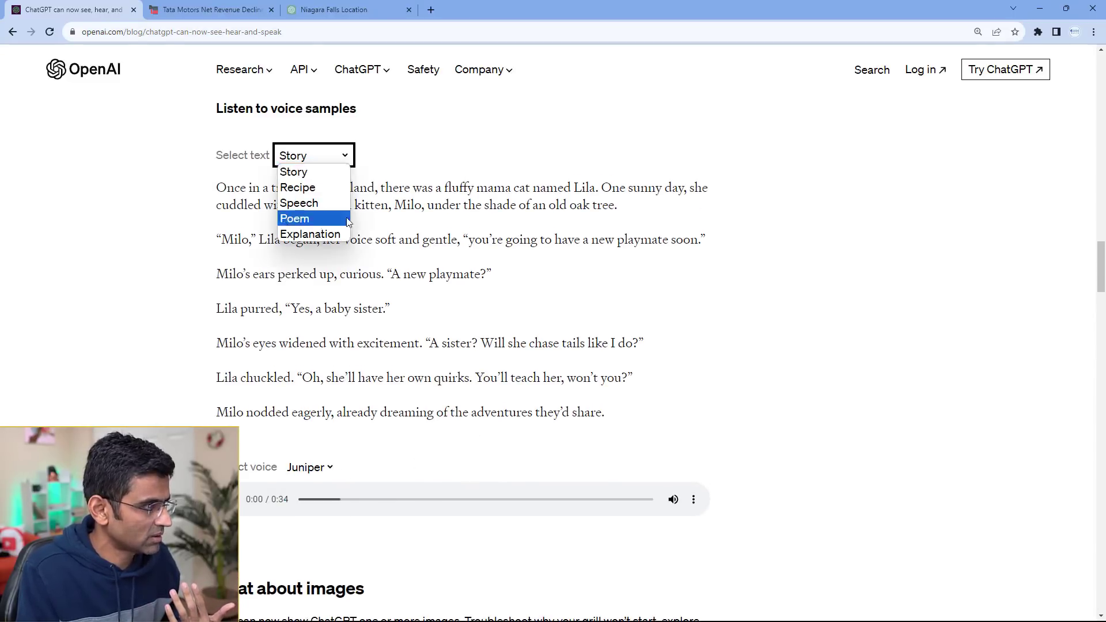